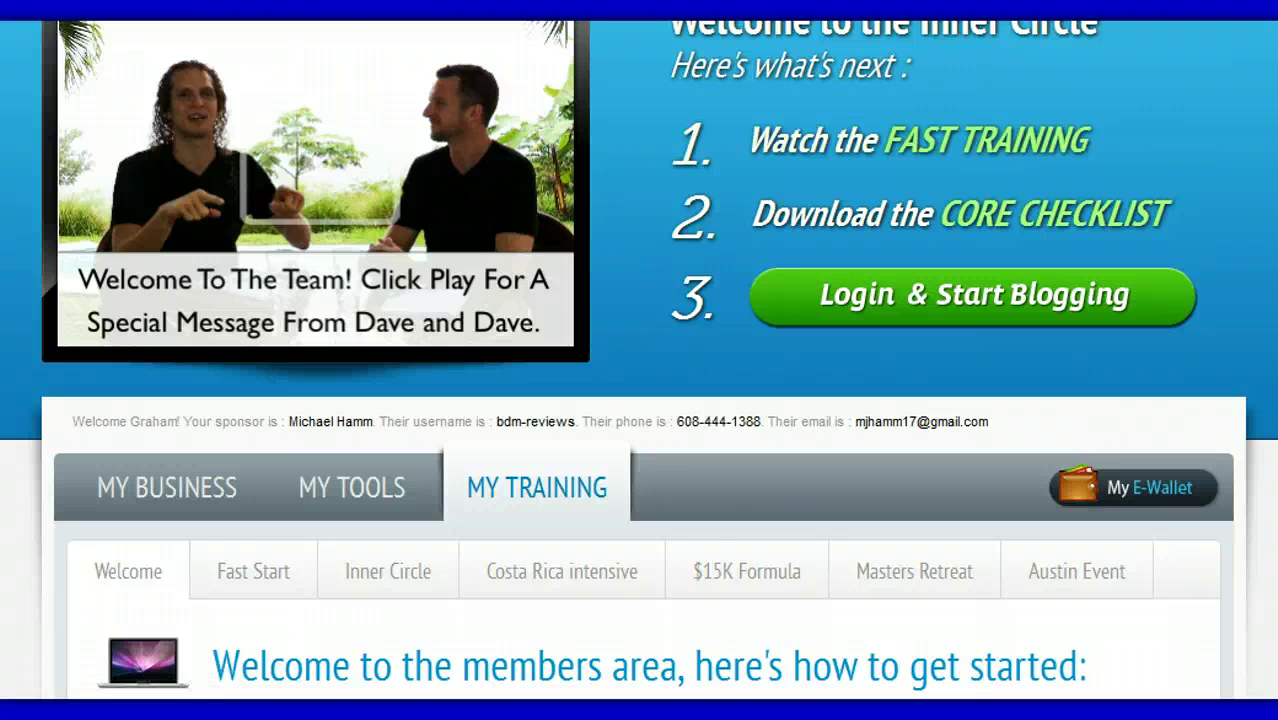
# - Read through the members-area welcome page, including the three getting-started instructions and the audio of the week
pyautogui.scroll(-3, 639, 360)
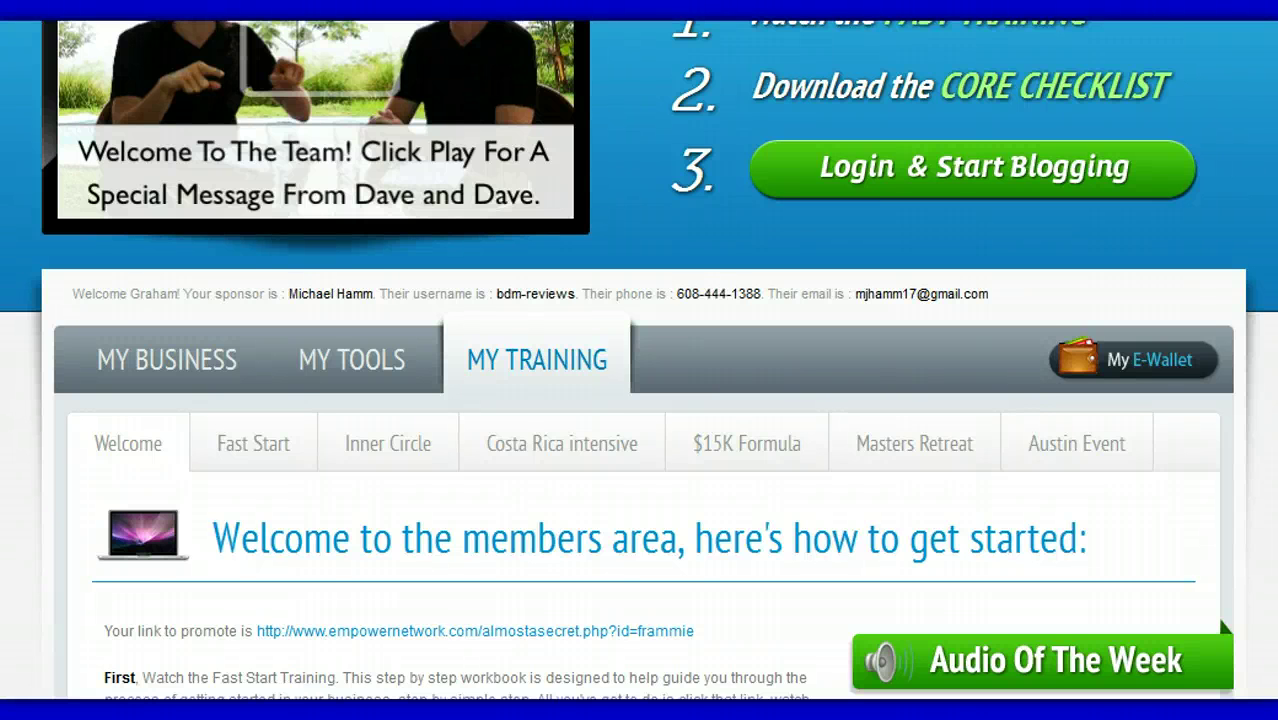
pyautogui.scroll(-3, 638, 359)
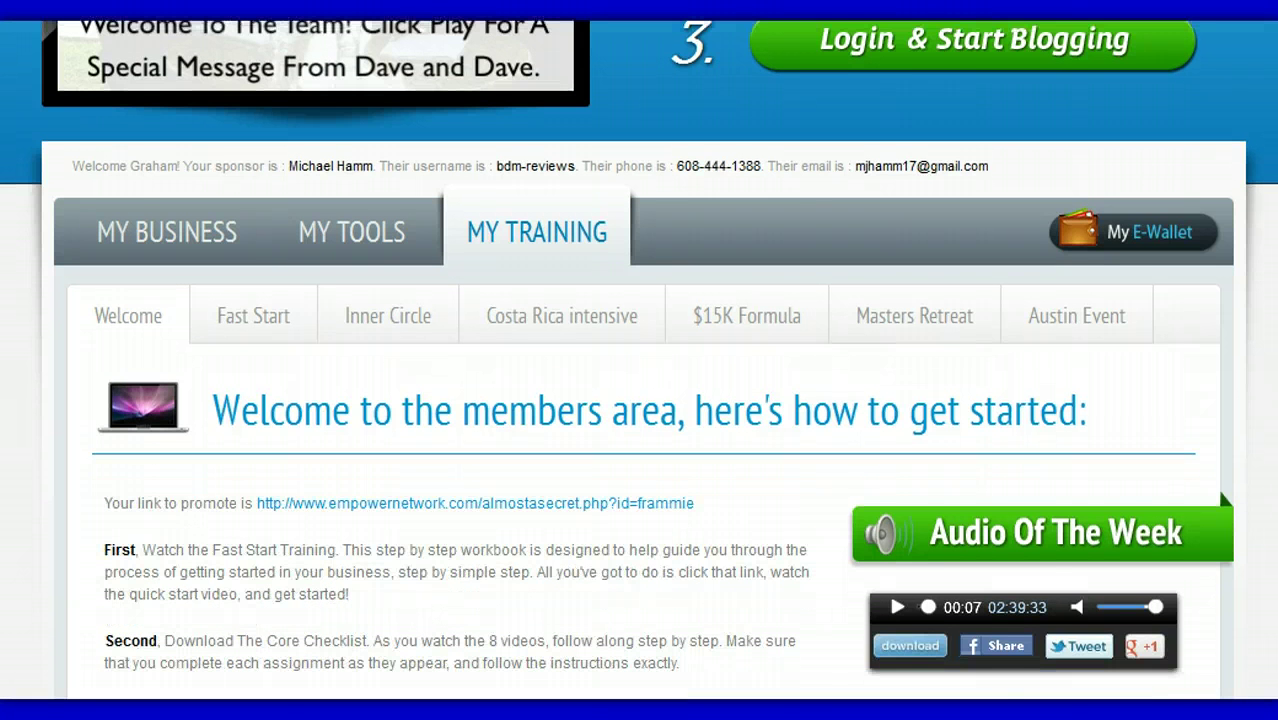
pyautogui.scroll(-6, 638, 359)
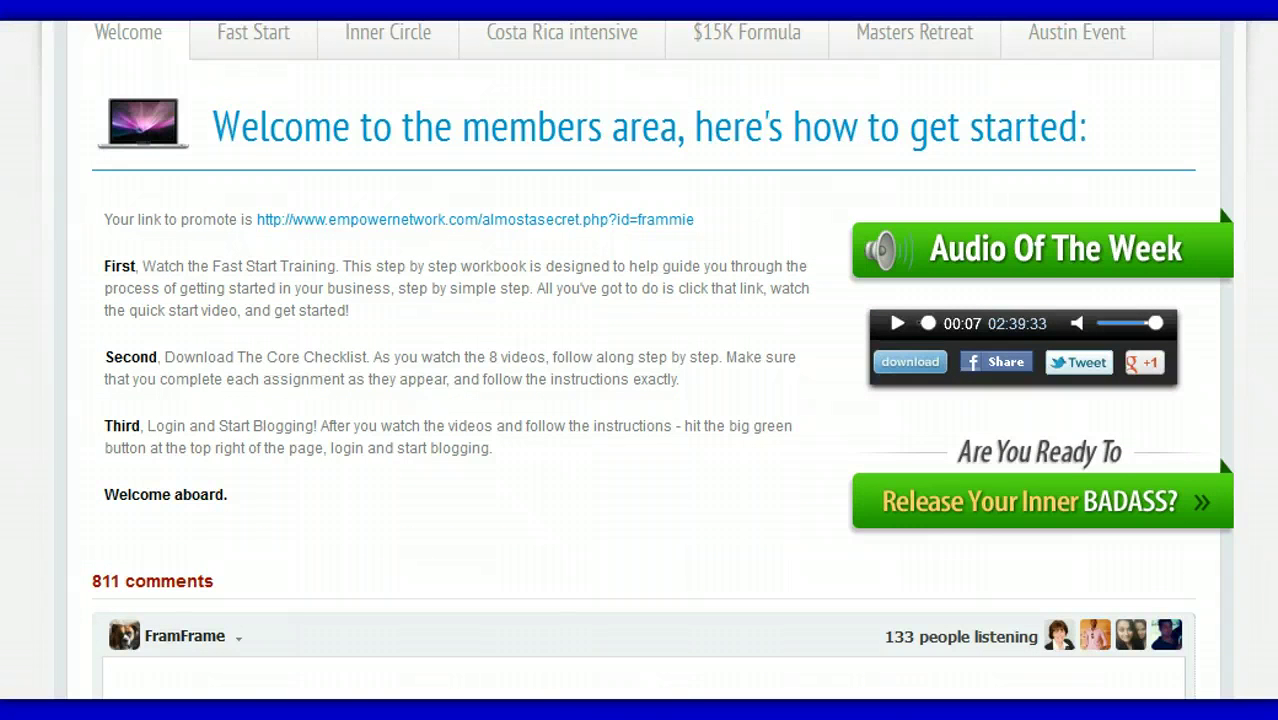
pyautogui.scroll(12, 638, 359)
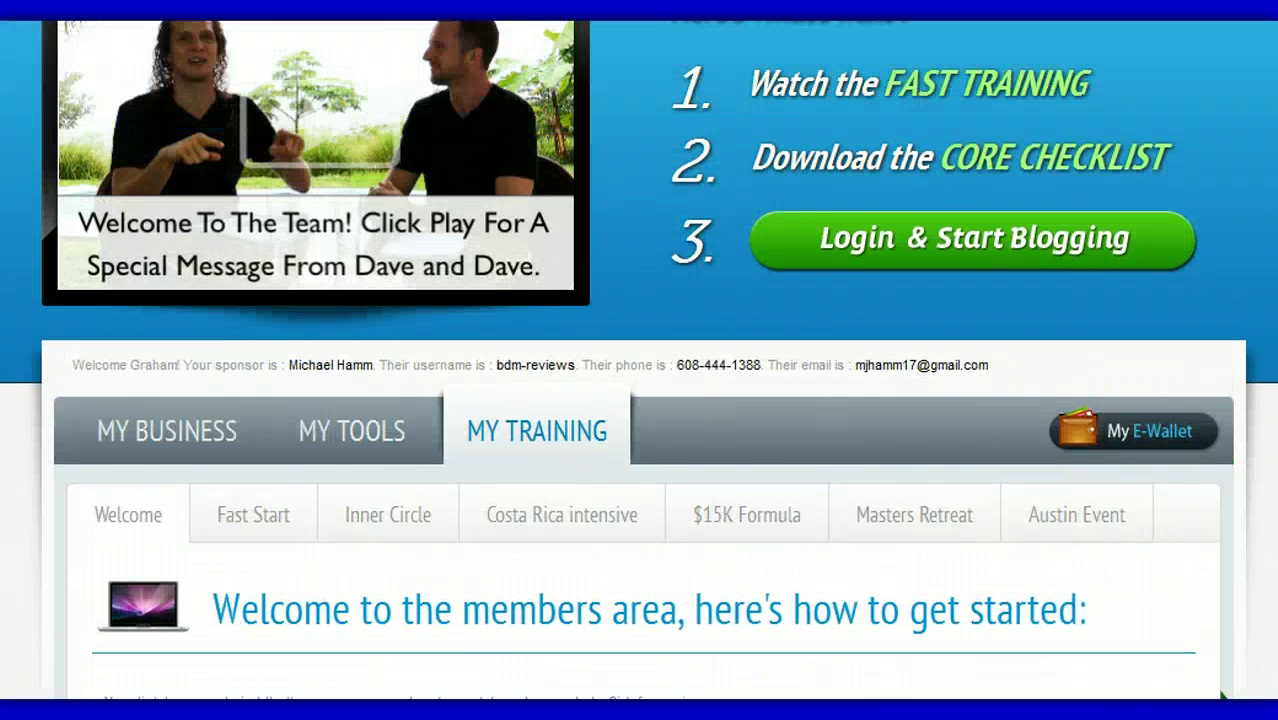
pyautogui.scroll(1, 638, 359)
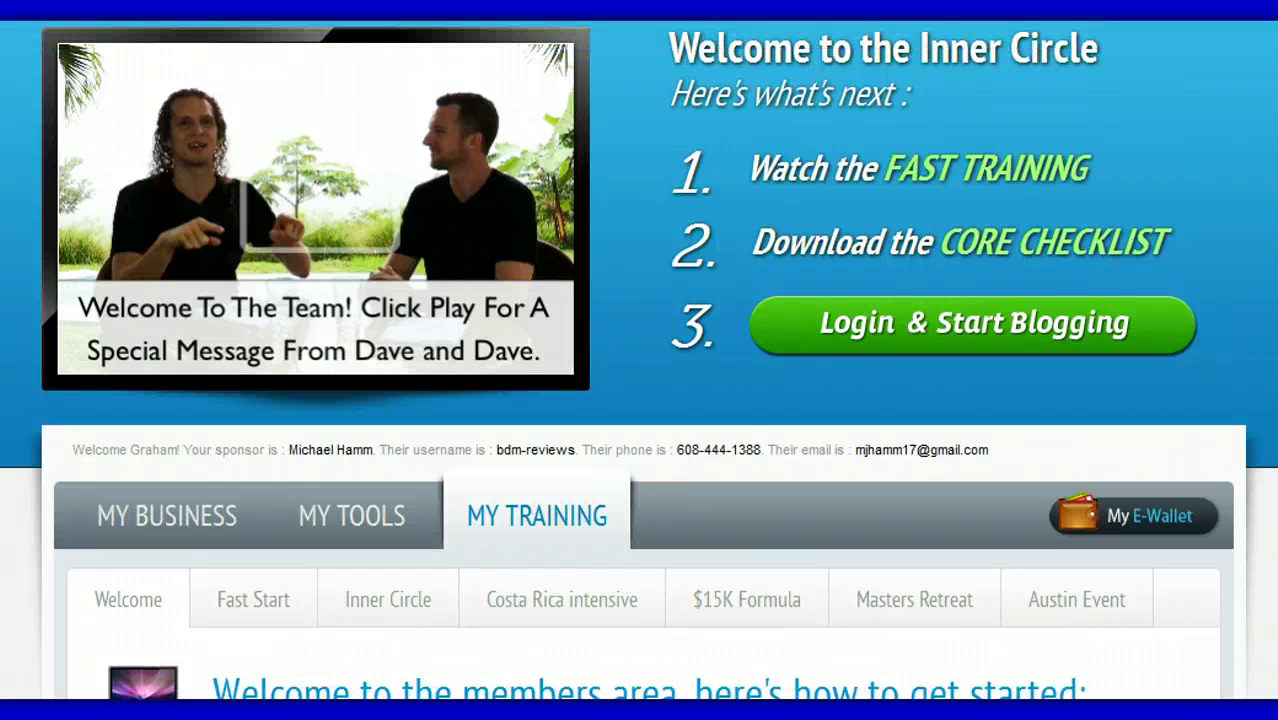
pyautogui.scroll(-1, 638, 359)
pyautogui.scroll(-10, 638, 359)
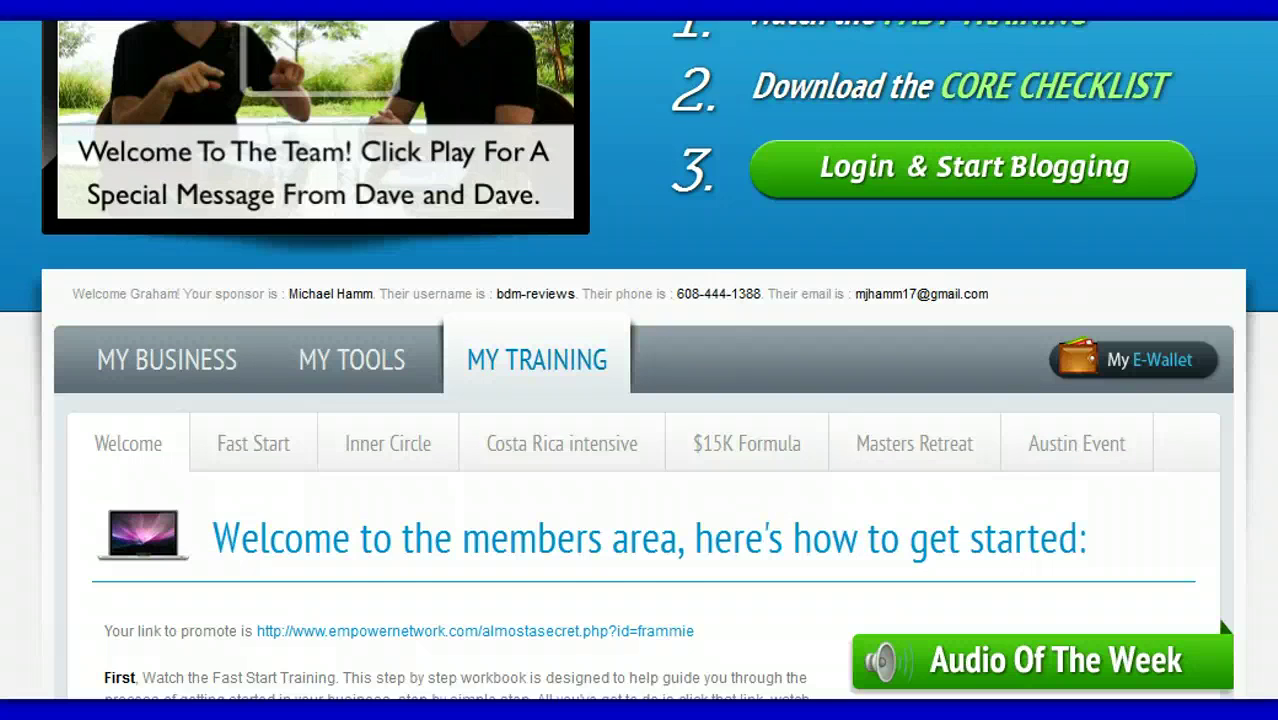
pyautogui.scroll(-3, 638, 359)
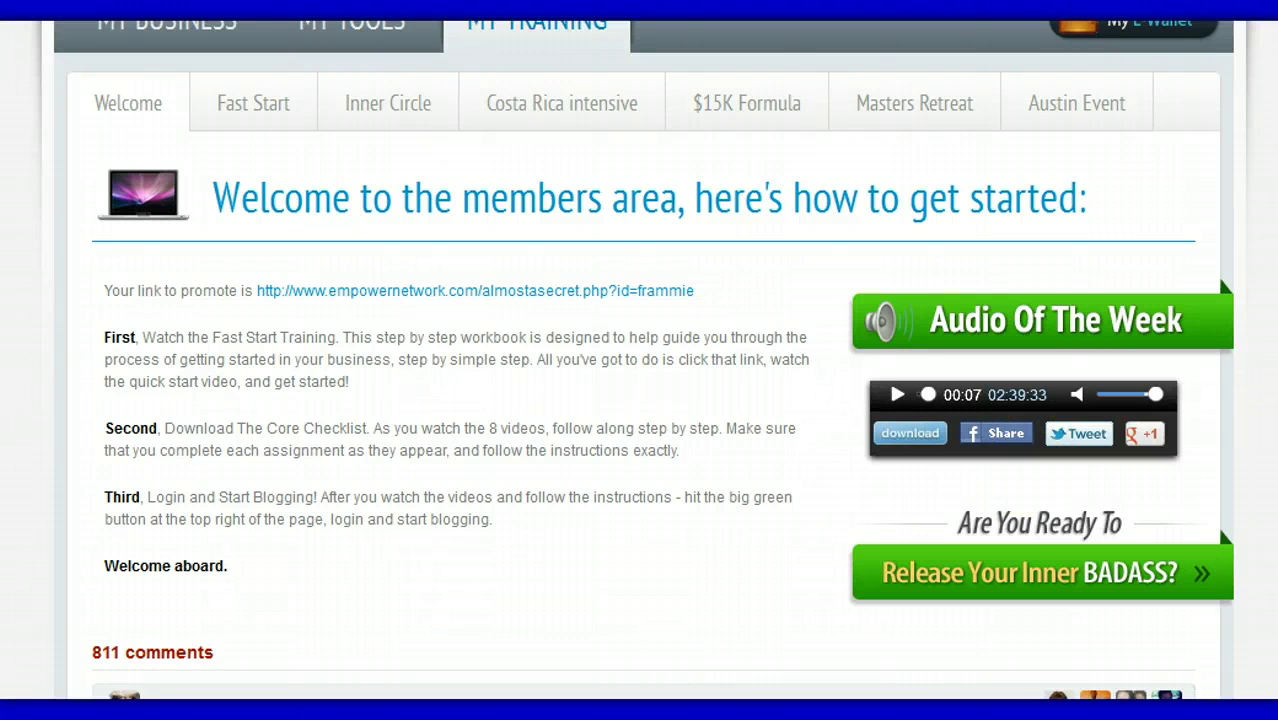
pyautogui.scroll(-1, 640, 360)
pyautogui.scroll(-1, 640, 360)
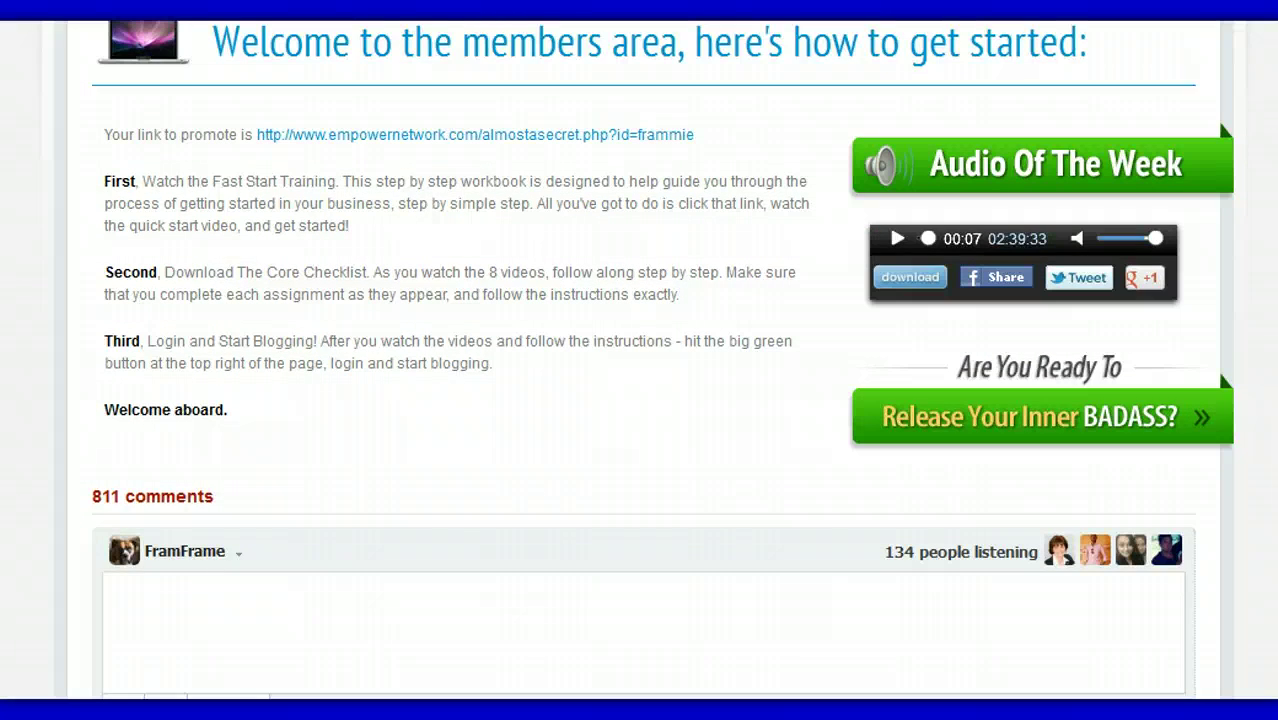
pyautogui.scroll(3, 640, 360)
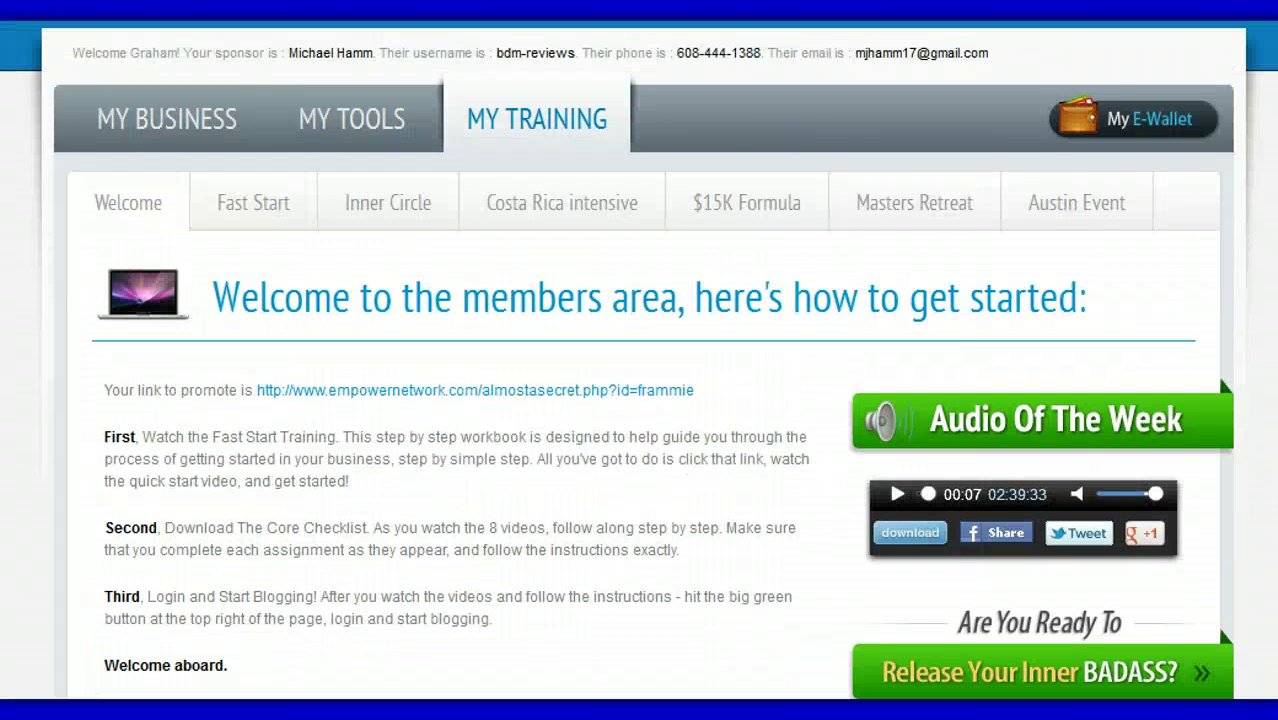
# - Open the My Business section and look over the profile form's personal information
pyautogui.click(155, 128)
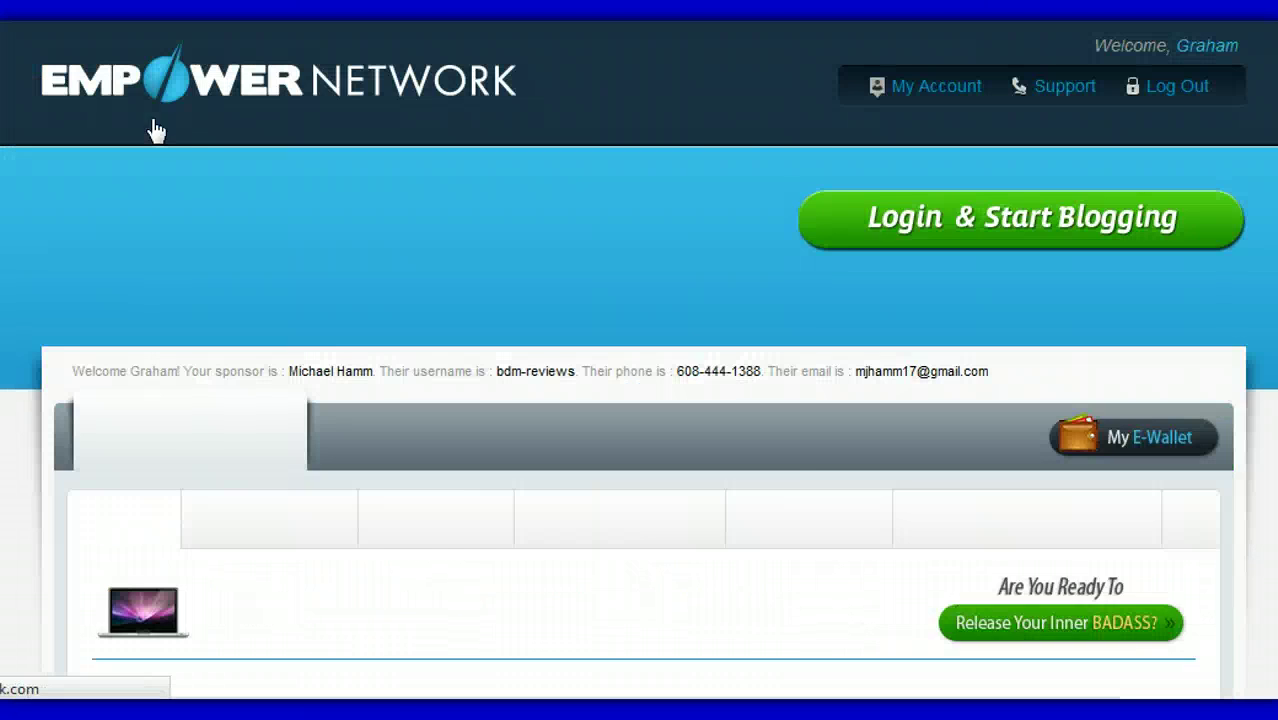
pyautogui.click(1064, 206)
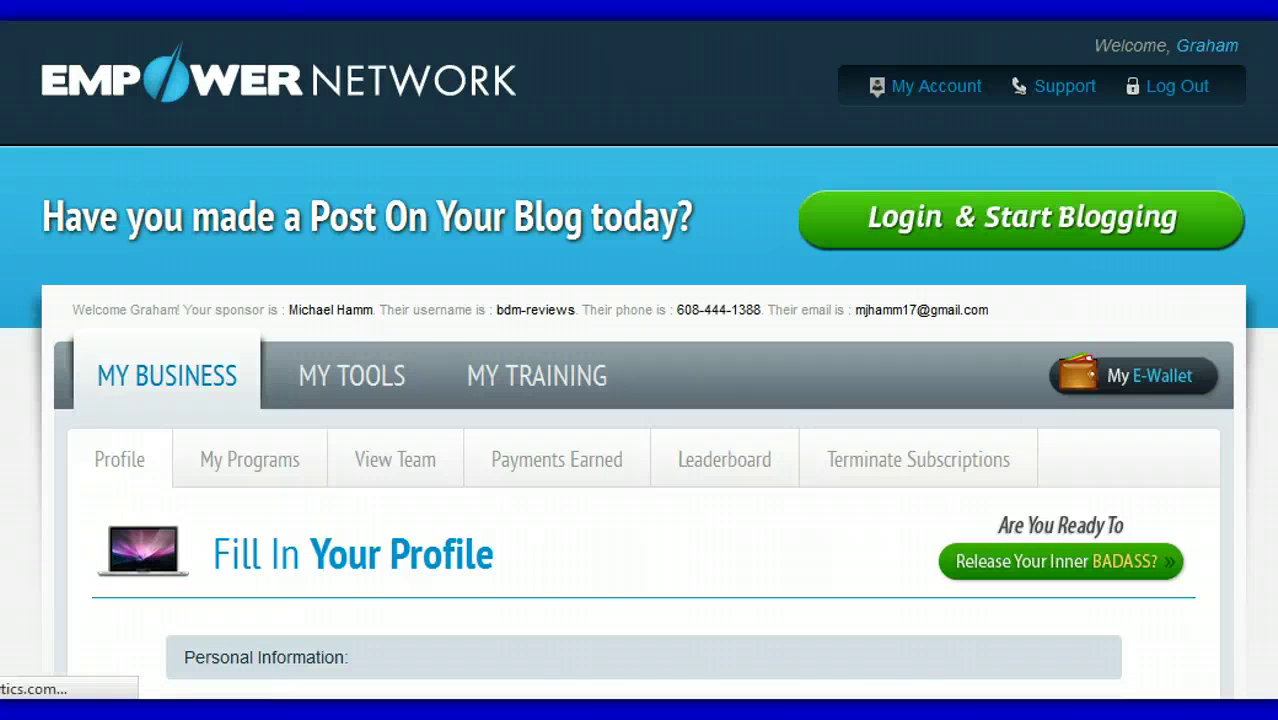
pyautogui.scroll(-3, 639, 360)
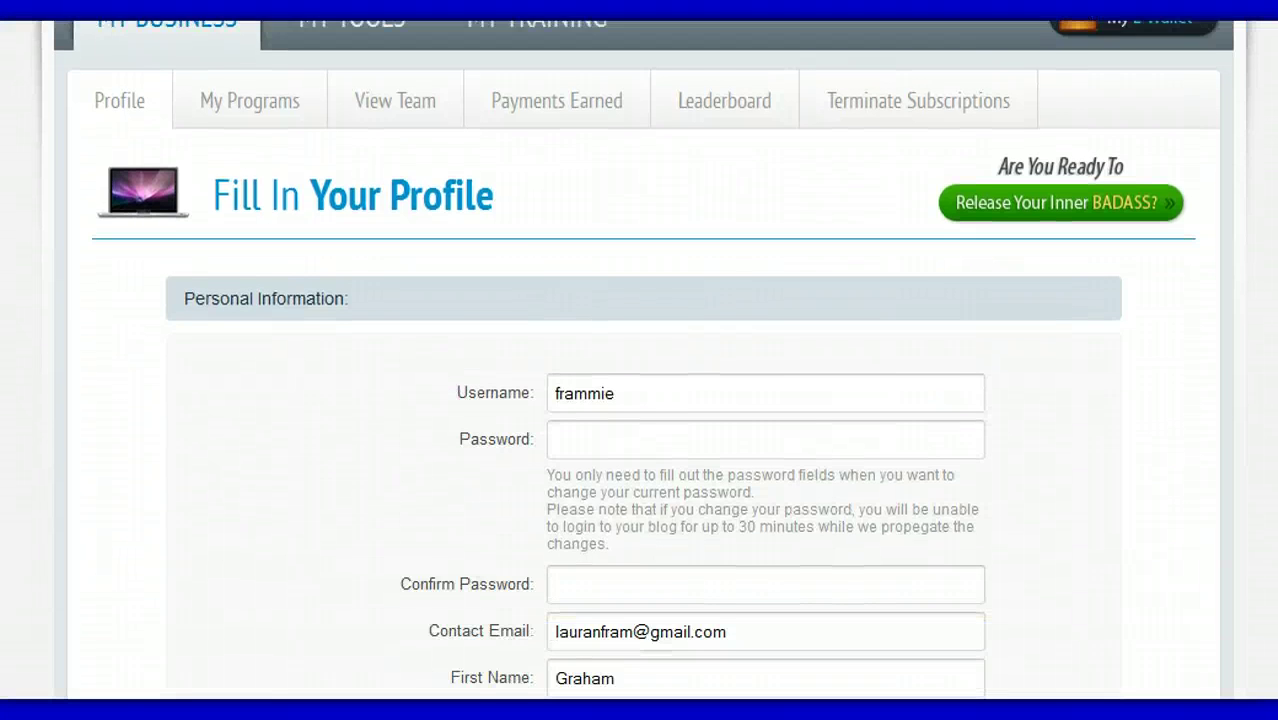
pyautogui.scroll(5, 639, 360)
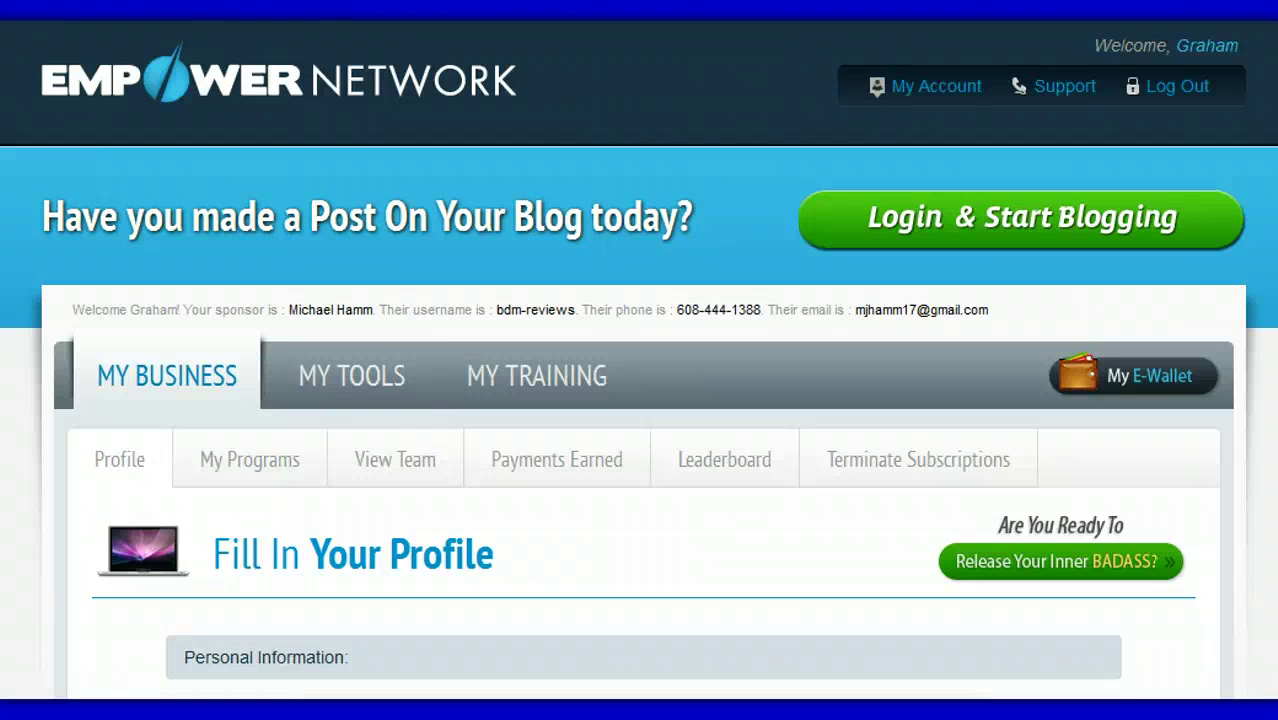
# - Open the Lead Capture Pages in My Tools and review the promote links and the Aweber and GetResponse list options
pyautogui.click(348, 374)
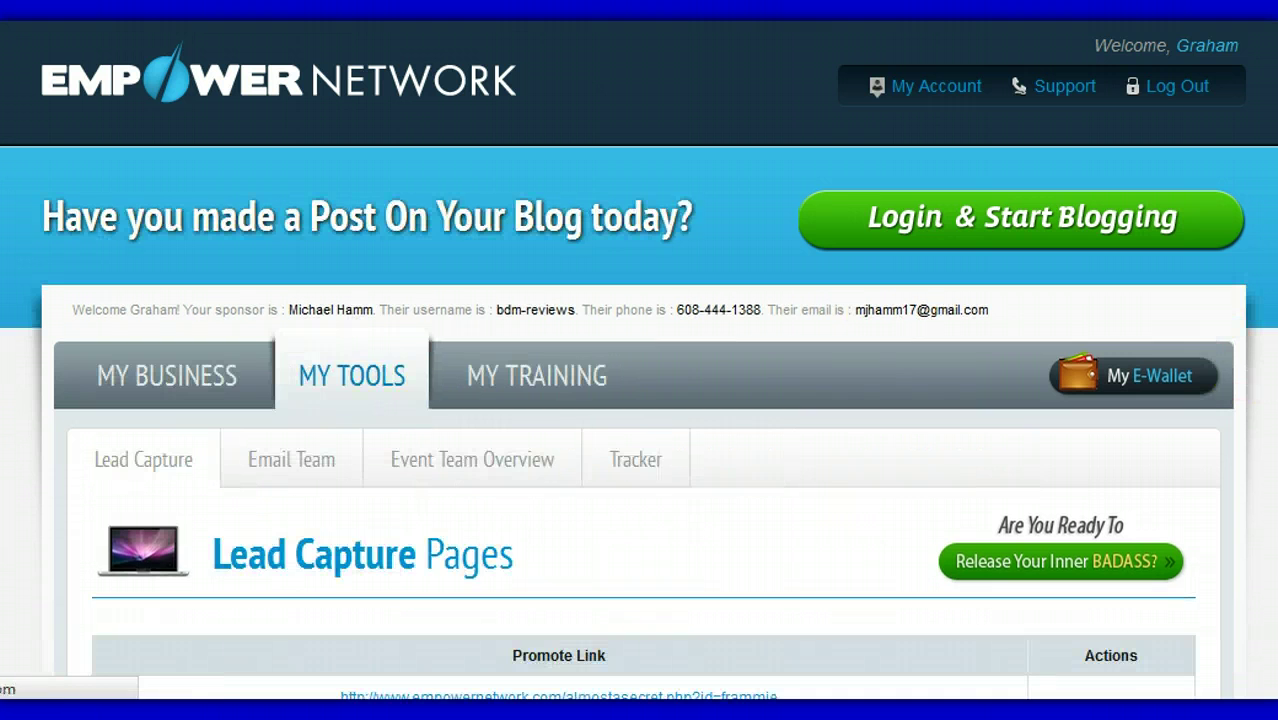
pyautogui.scroll(-1, 352, 384)
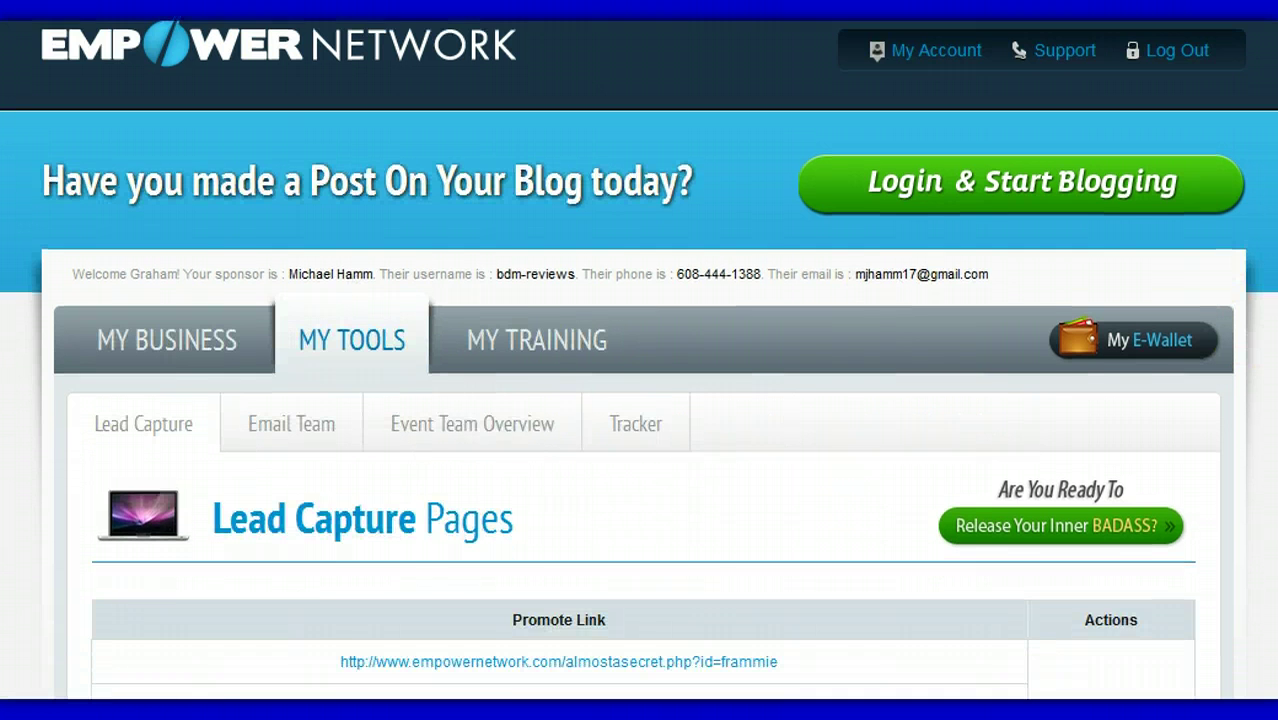
pyautogui.scroll(-5, 640, 400)
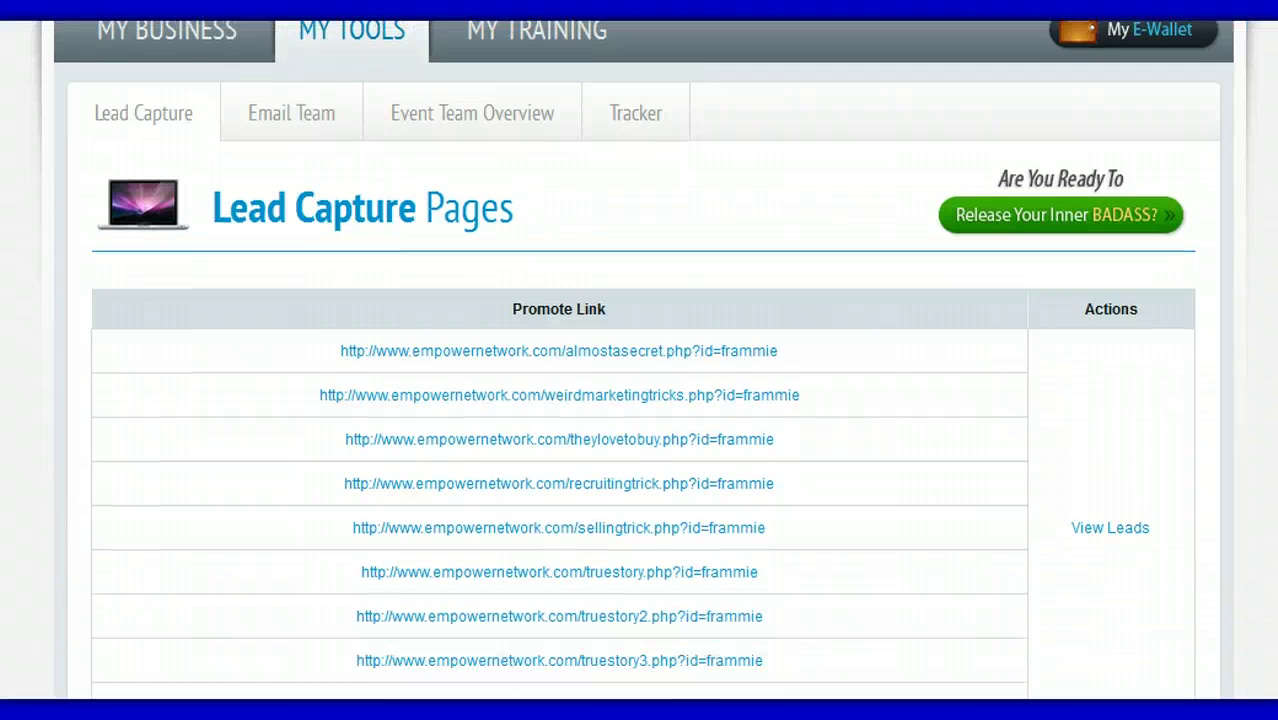
pyautogui.scroll(-1, 640, 400)
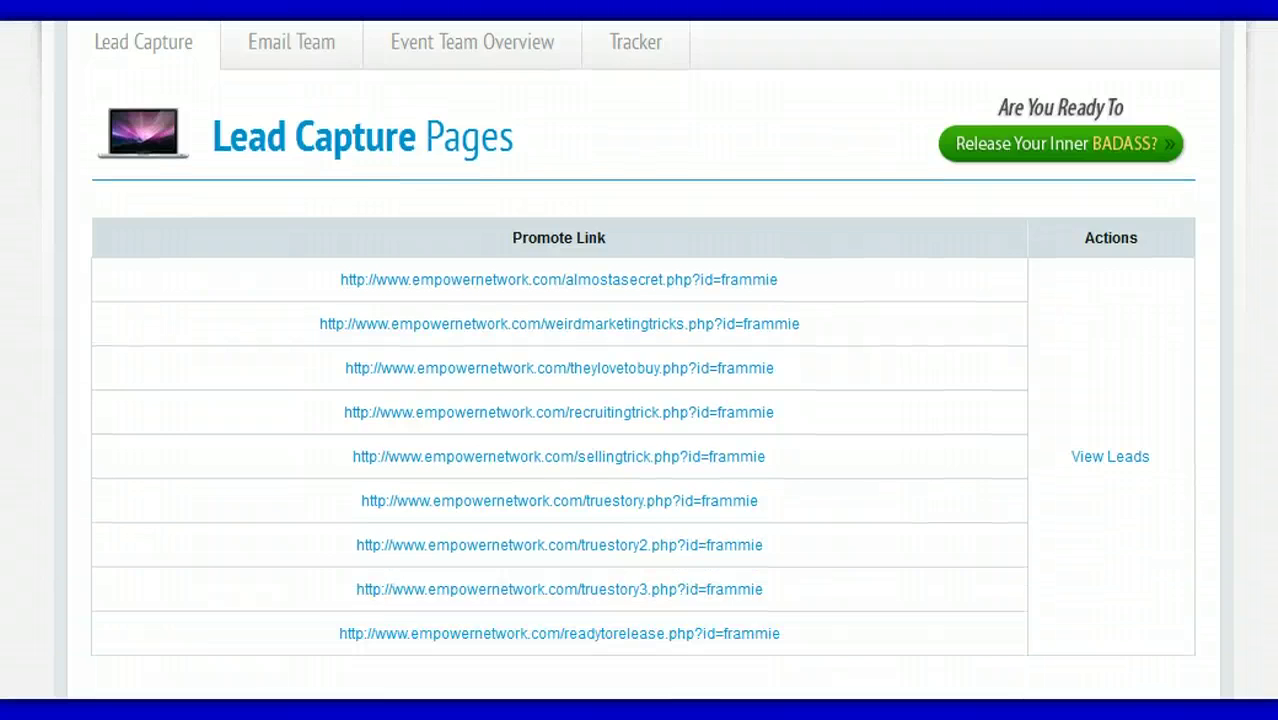
pyautogui.scroll(-2, 640, 400)
pyautogui.scroll(-2, 640, 400)
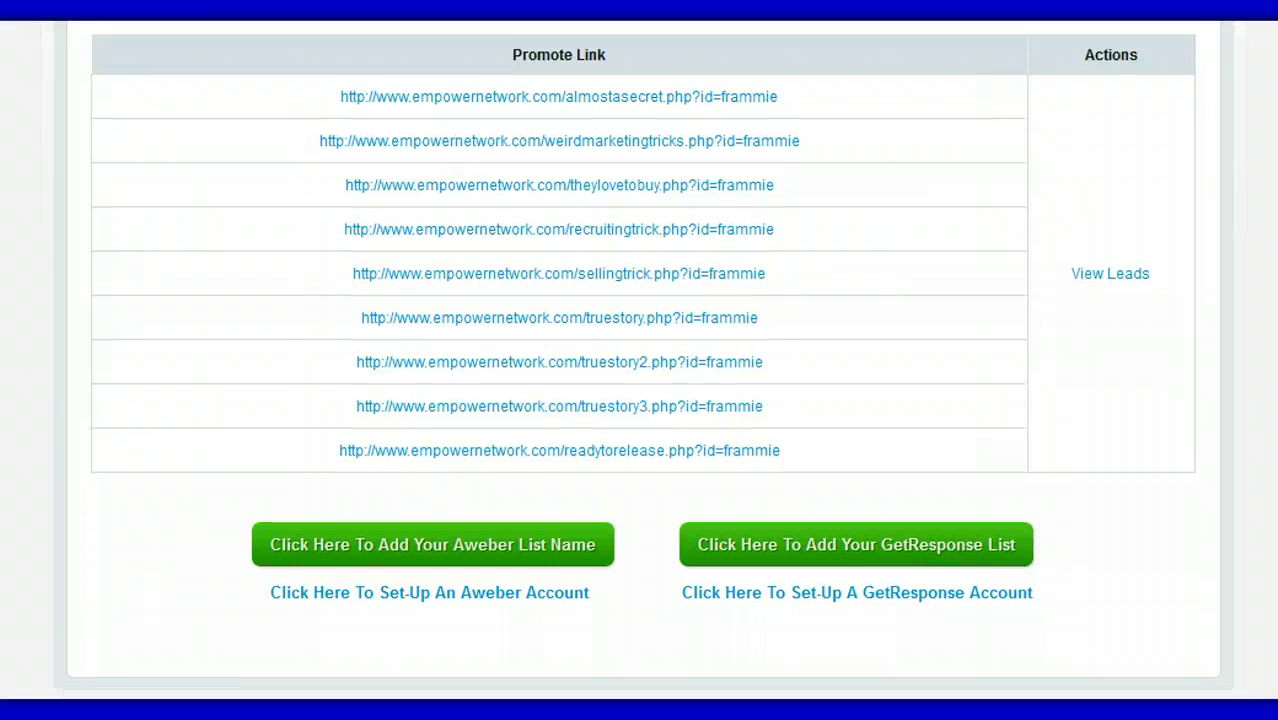
pyautogui.scroll(-1, 640, 400)
pyautogui.scroll(-1, 640, 400)
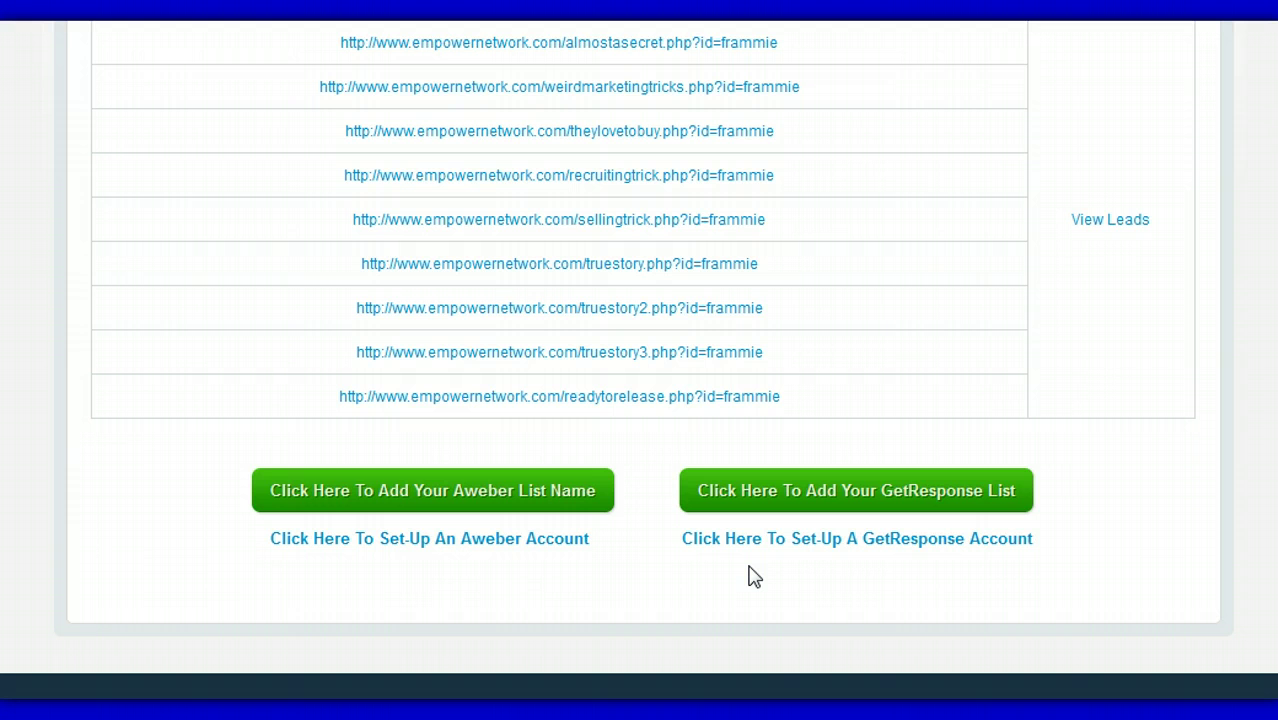
# - Open the GetResponse list settings and submit the web form ID already filled in
pyautogui.click(822, 505)
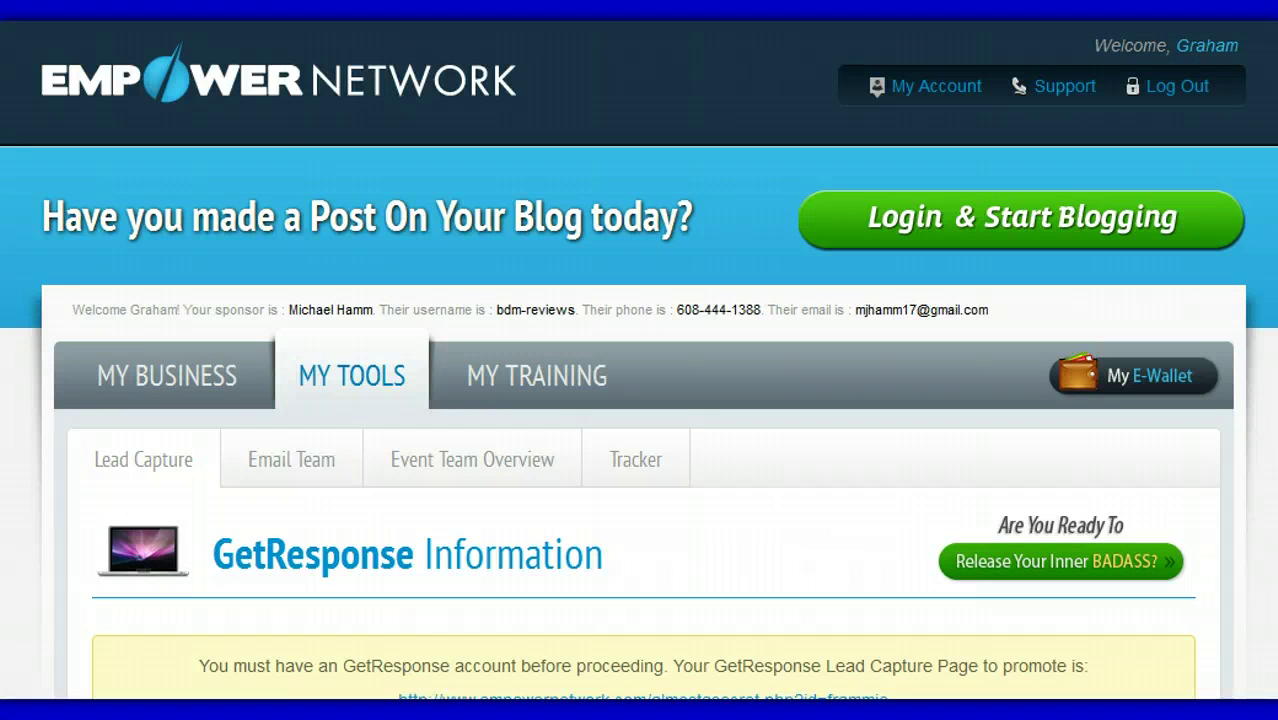
pyautogui.scroll(-1, 638, 360)
pyautogui.scroll(-3, 638, 360)
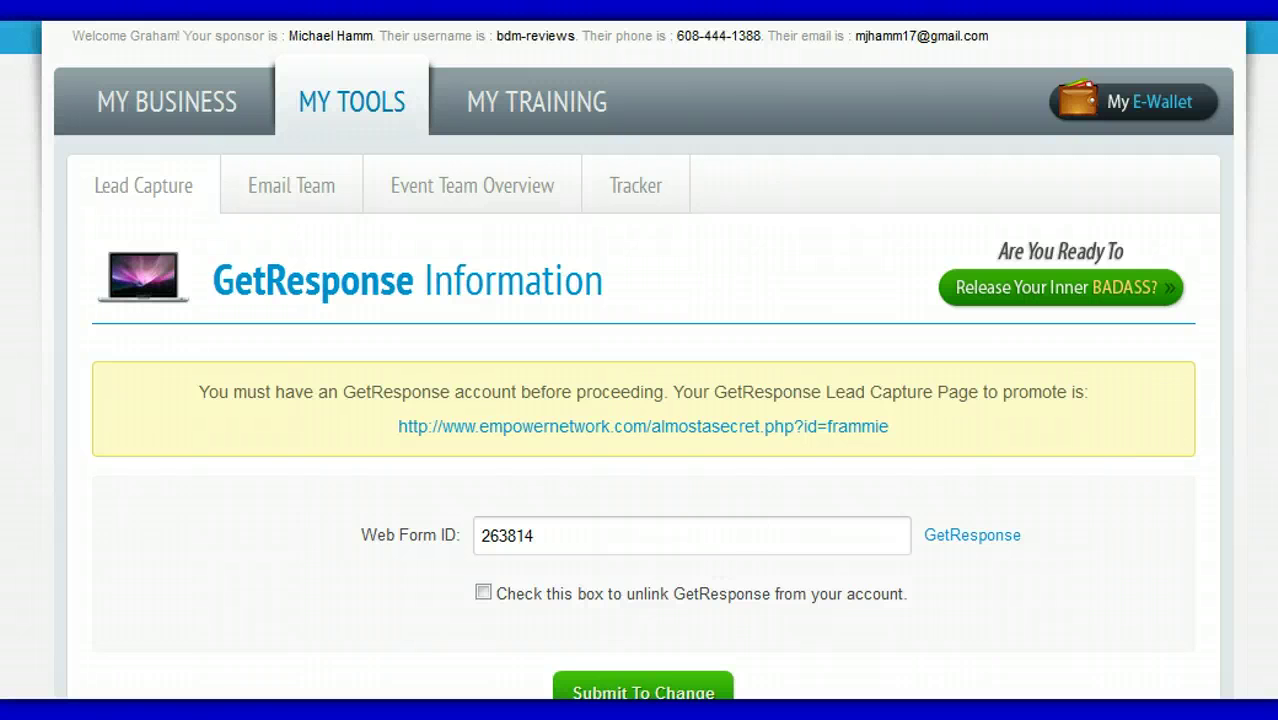
pyautogui.scroll(1, 639, 360)
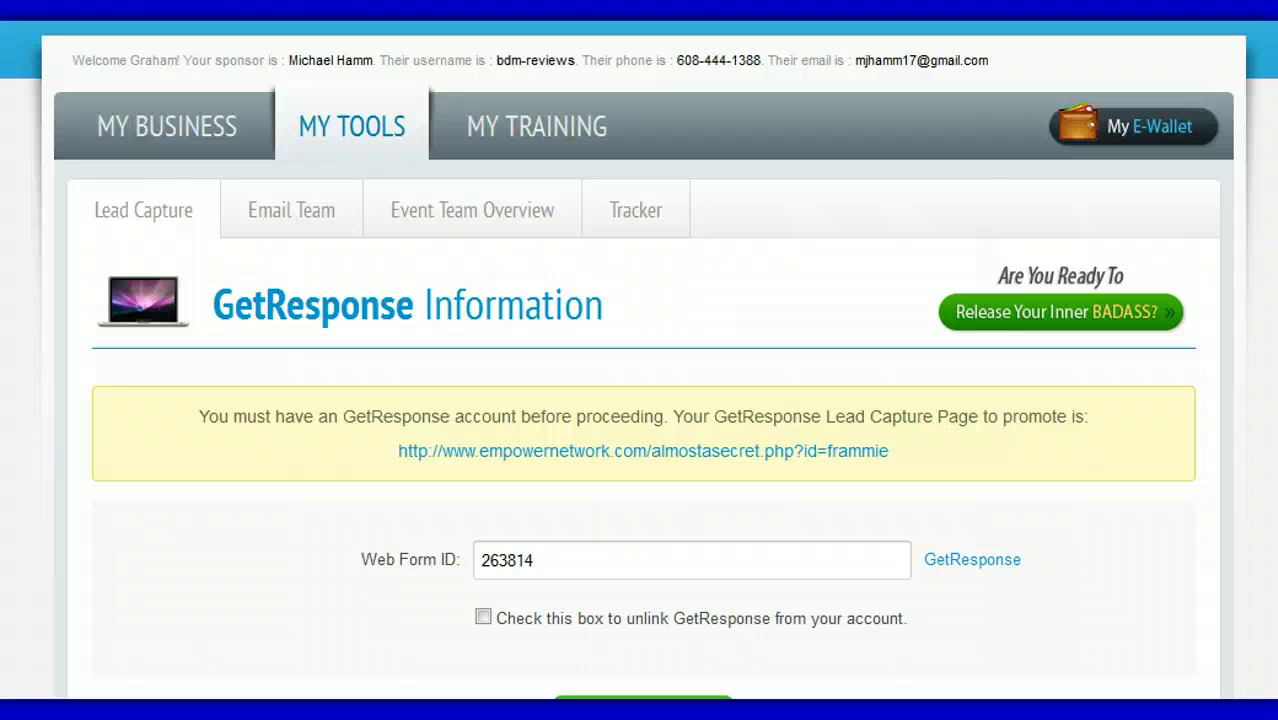
pyautogui.scroll(-1, 639, 360)
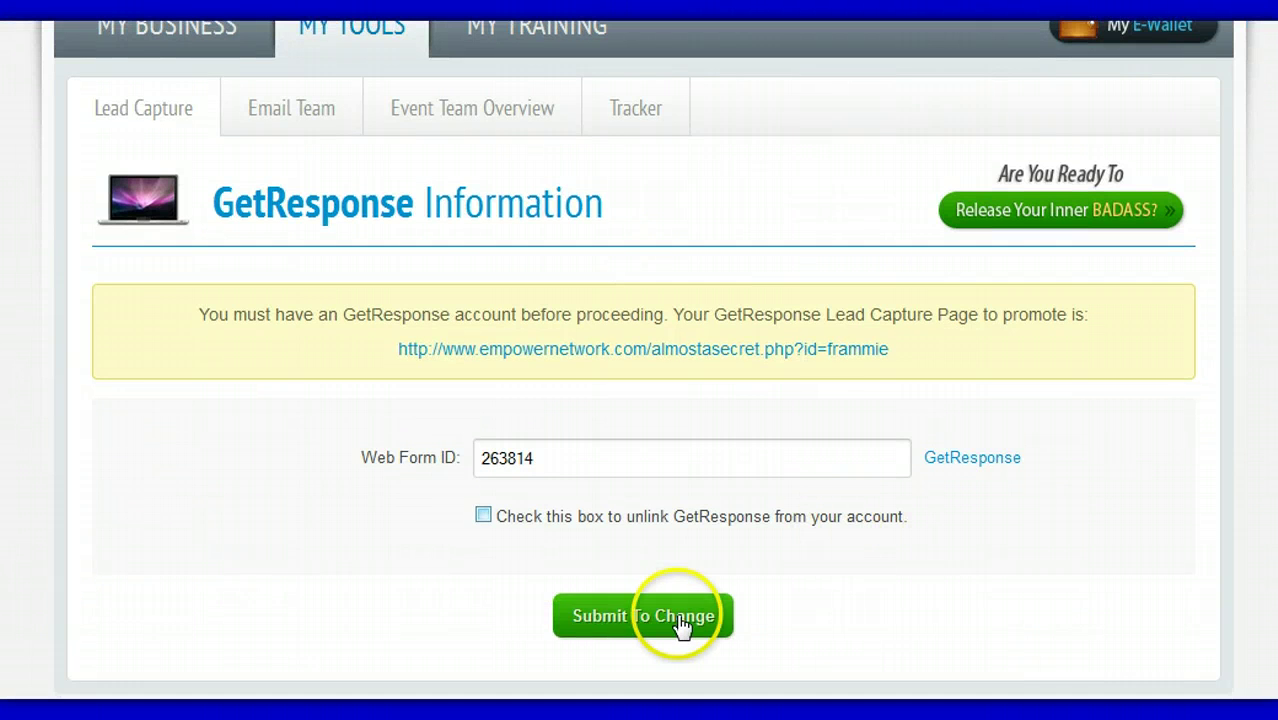
pyautogui.click(676, 622)
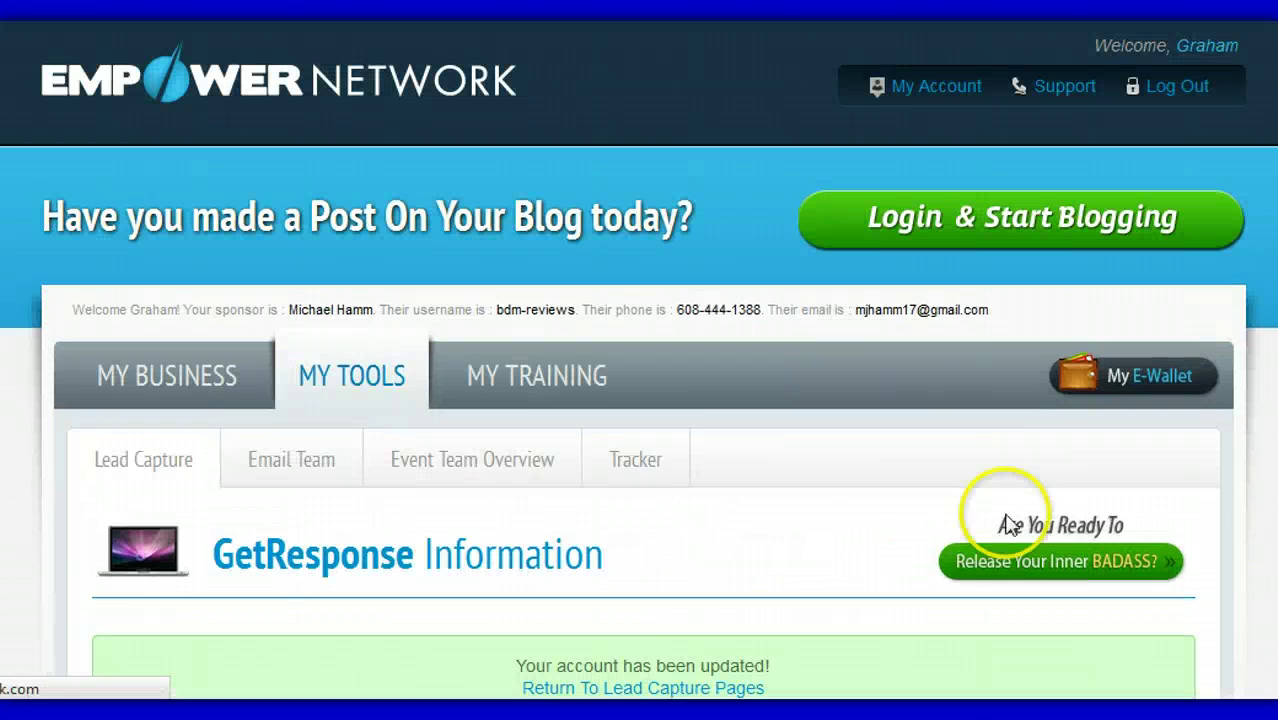
pyautogui.scroll(-1, 639, 360)
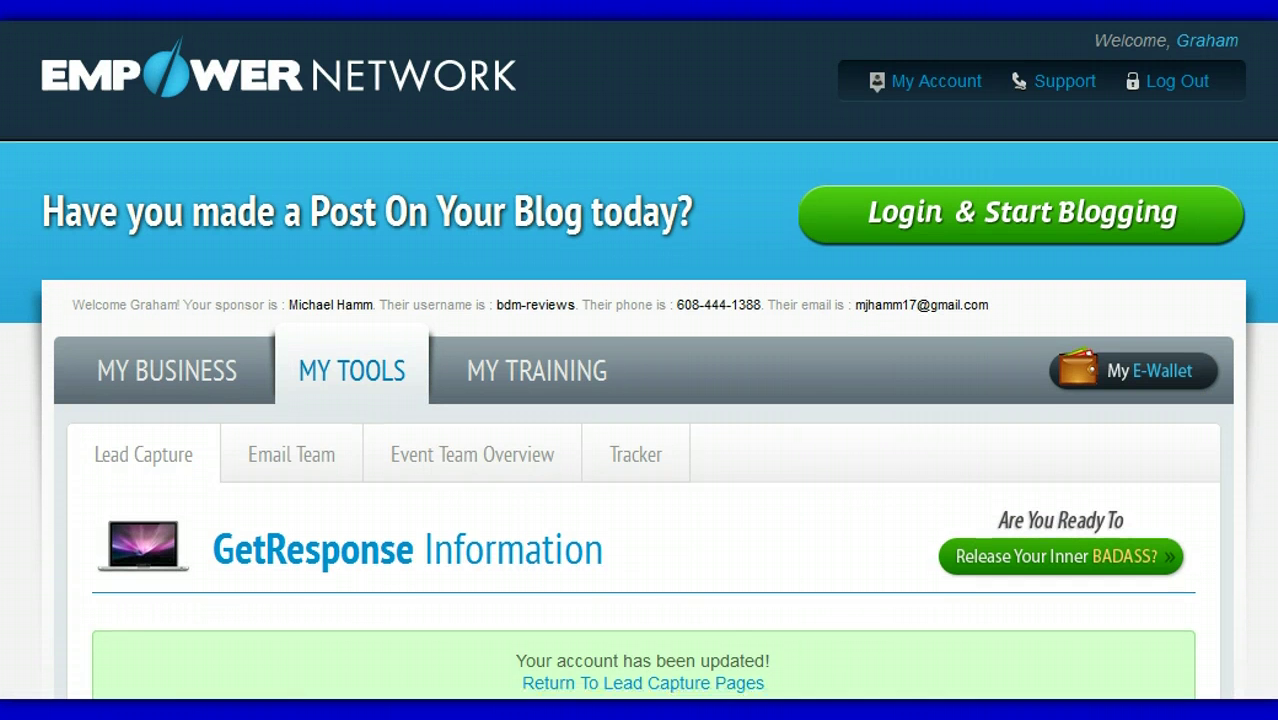
pyautogui.scroll(-1, 639, 360)
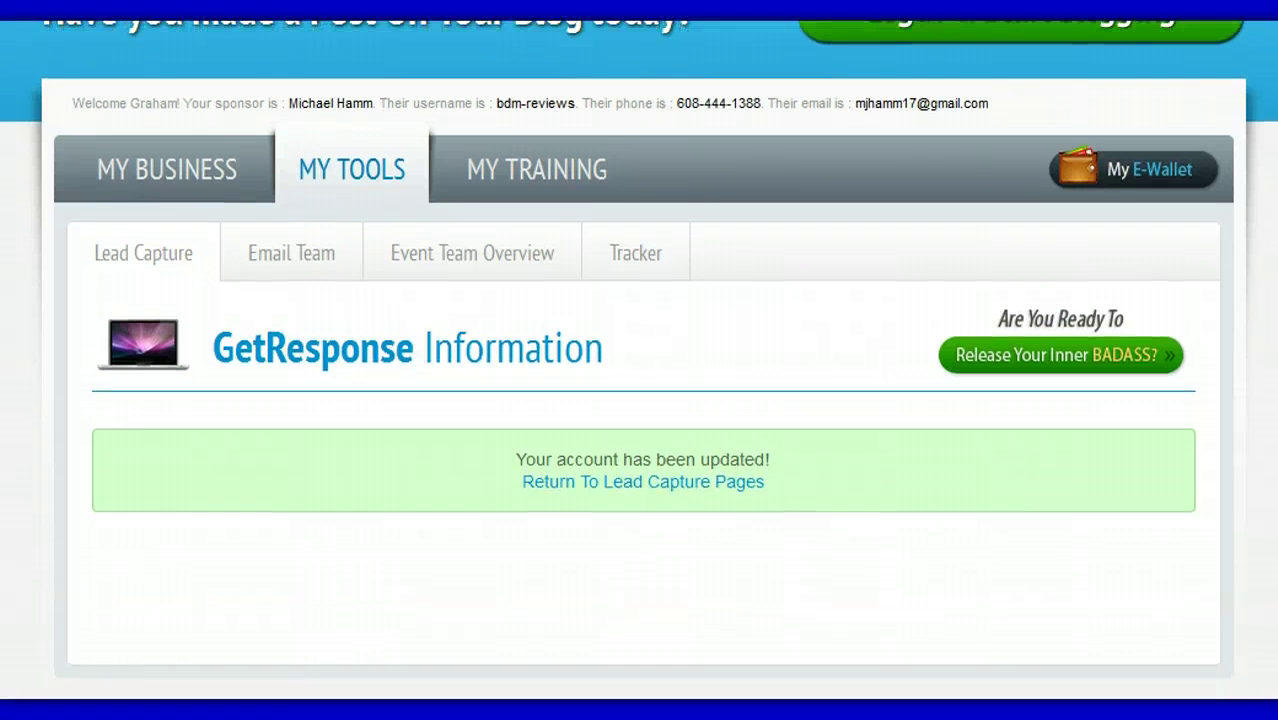
pyautogui.scroll(1, 931, 388)
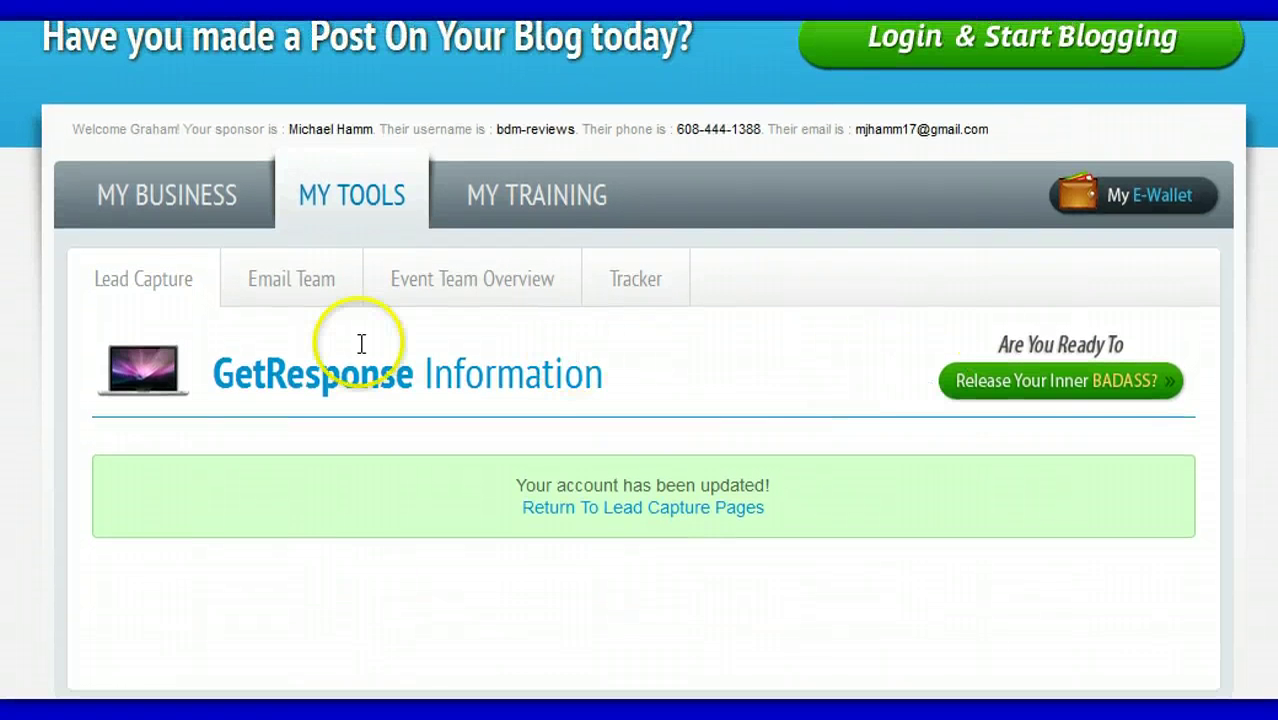
# - Return to the Lead Capture Pages and open the Aweber list settings to view the email campaign name field
pyautogui.click(352, 200)
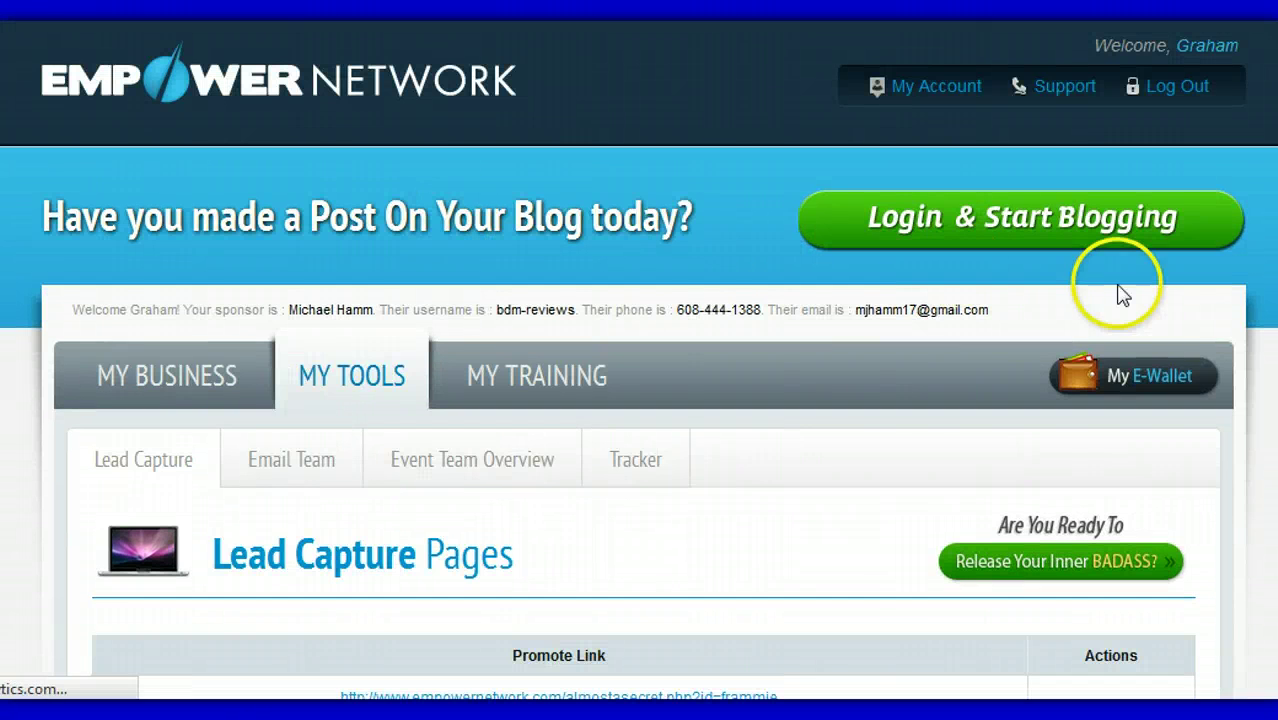
pyautogui.scroll(-4, 640, 400)
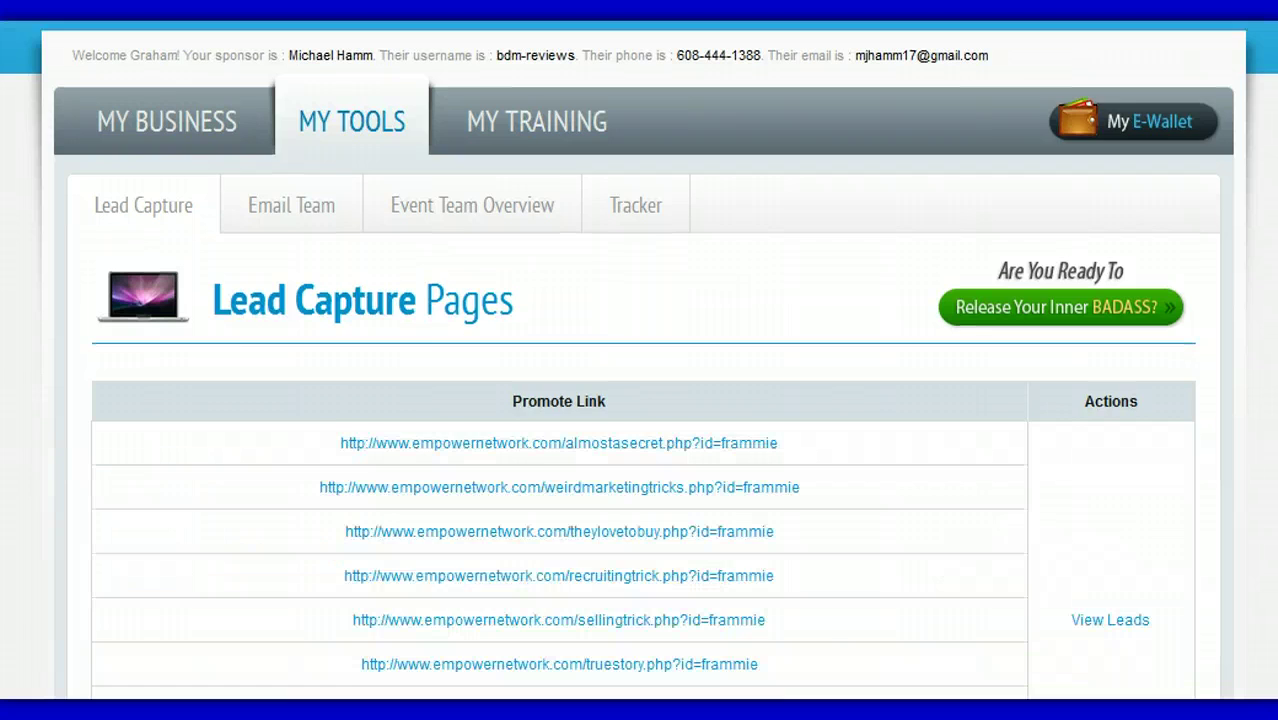
pyautogui.scroll(-2, 640, 360)
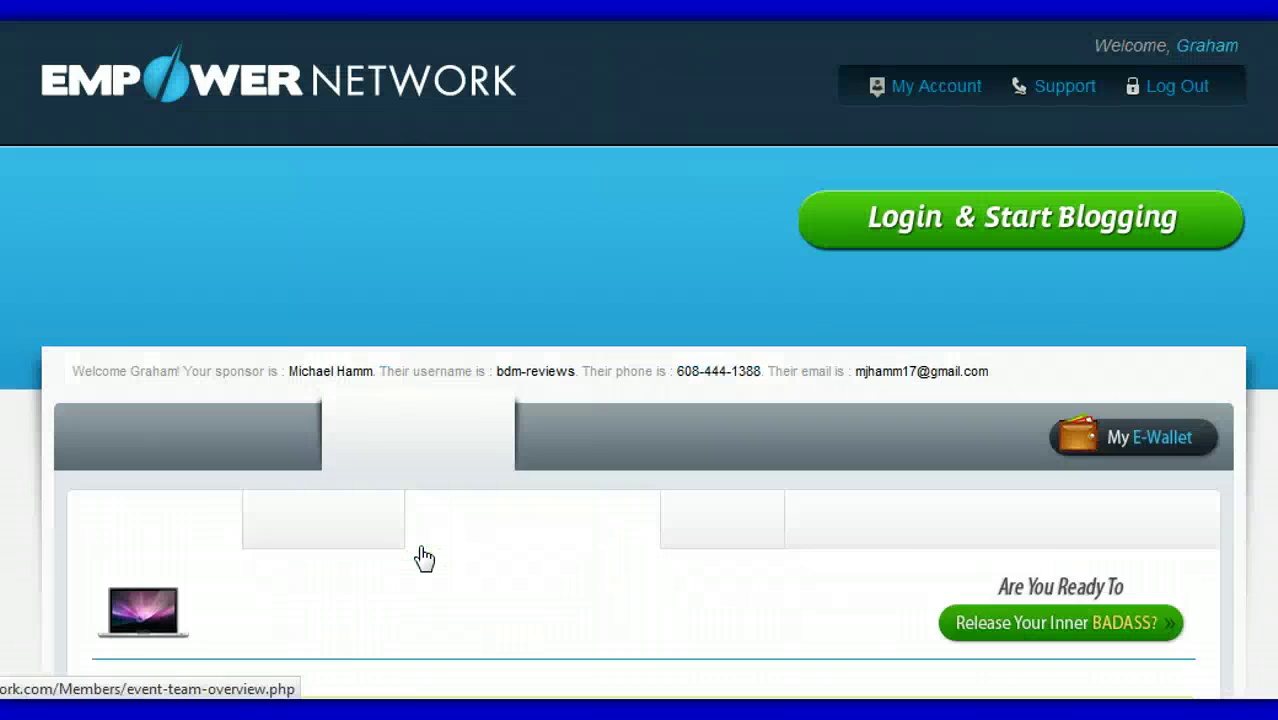
pyautogui.click(713, 548)
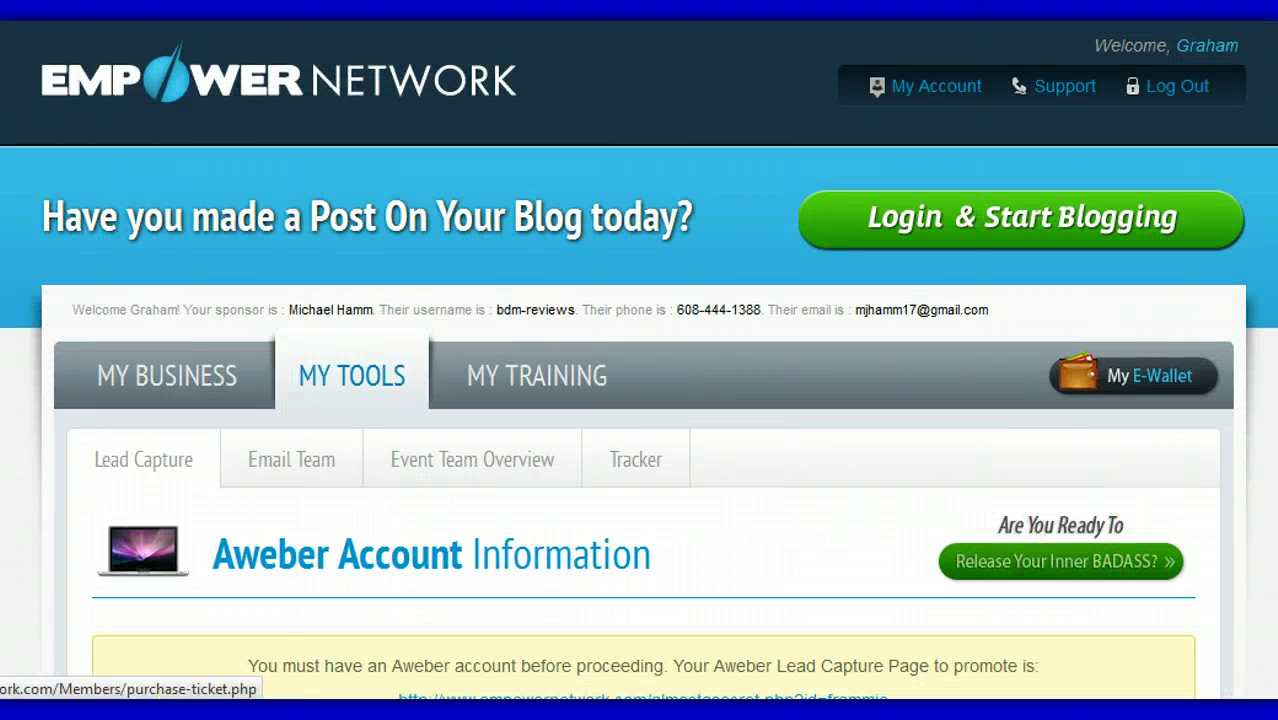
pyautogui.scroll(-3, 639, 400)
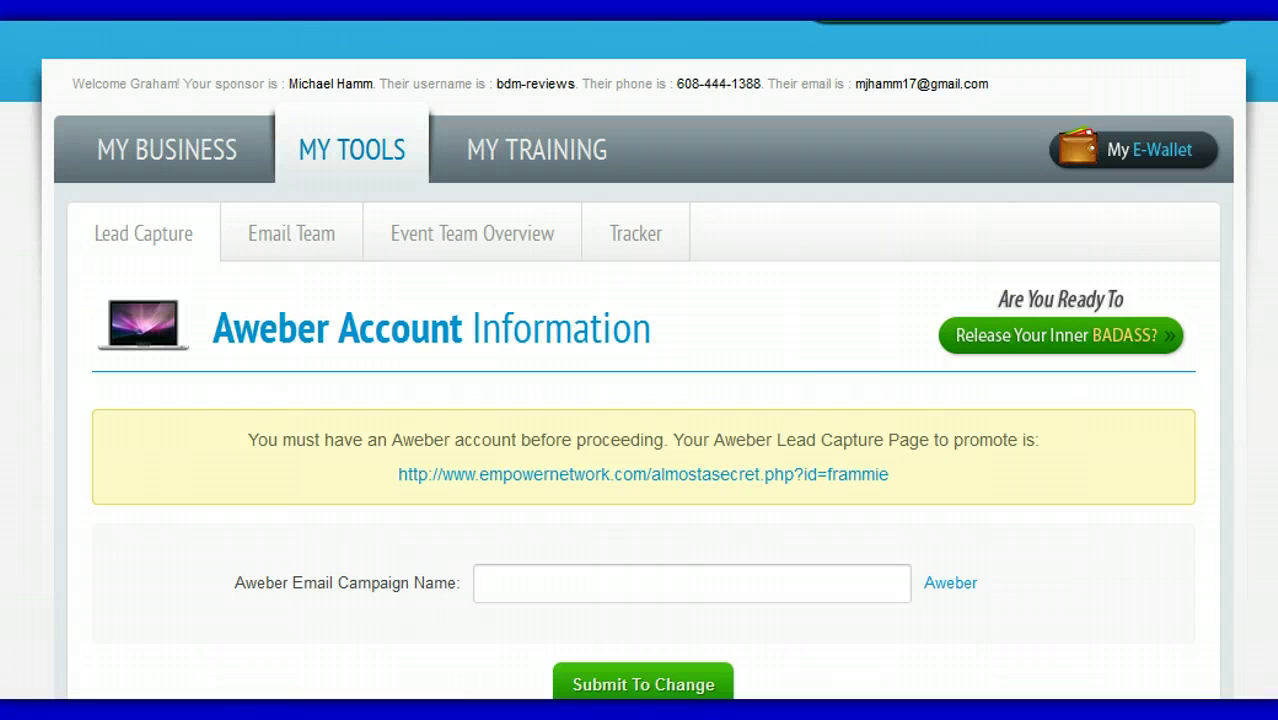
pyautogui.scroll(3, 639, 360)
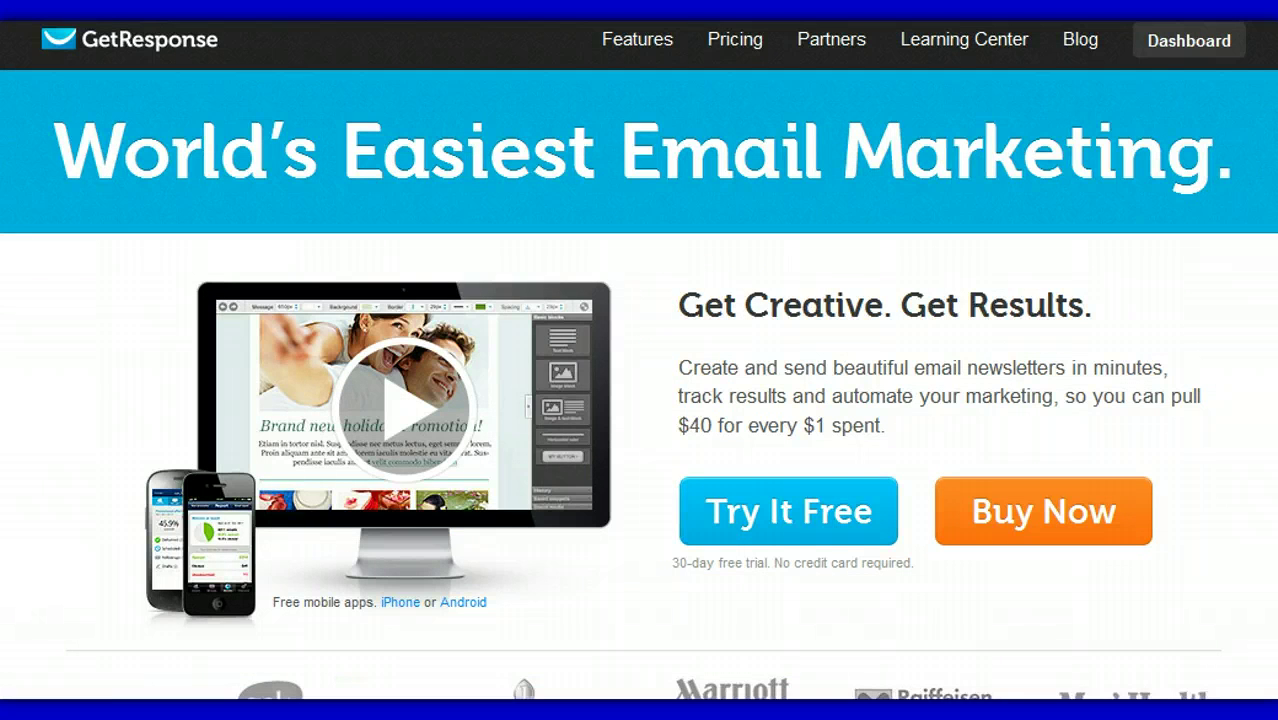
# - Switch to the GetResponse site and open the account dashboard
pyautogui.click(1200, 45)
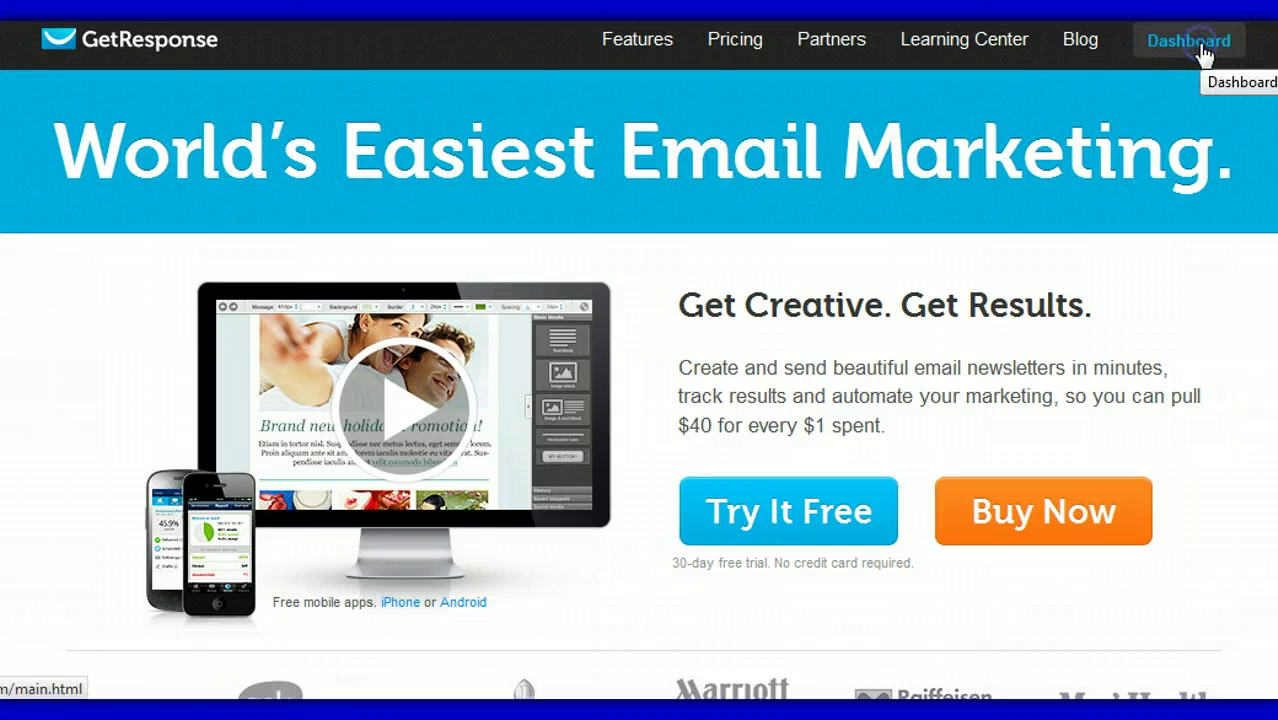
pyautogui.click(1205, 52)
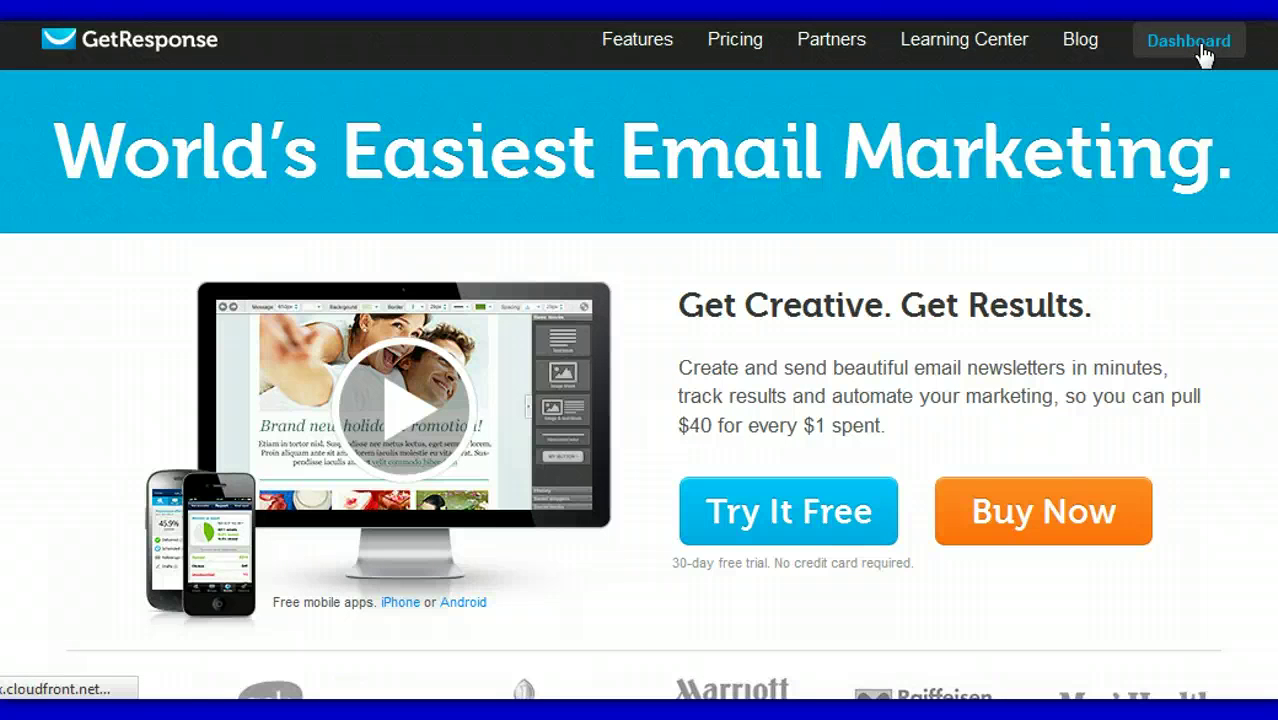
pyautogui.click(1198, 54)
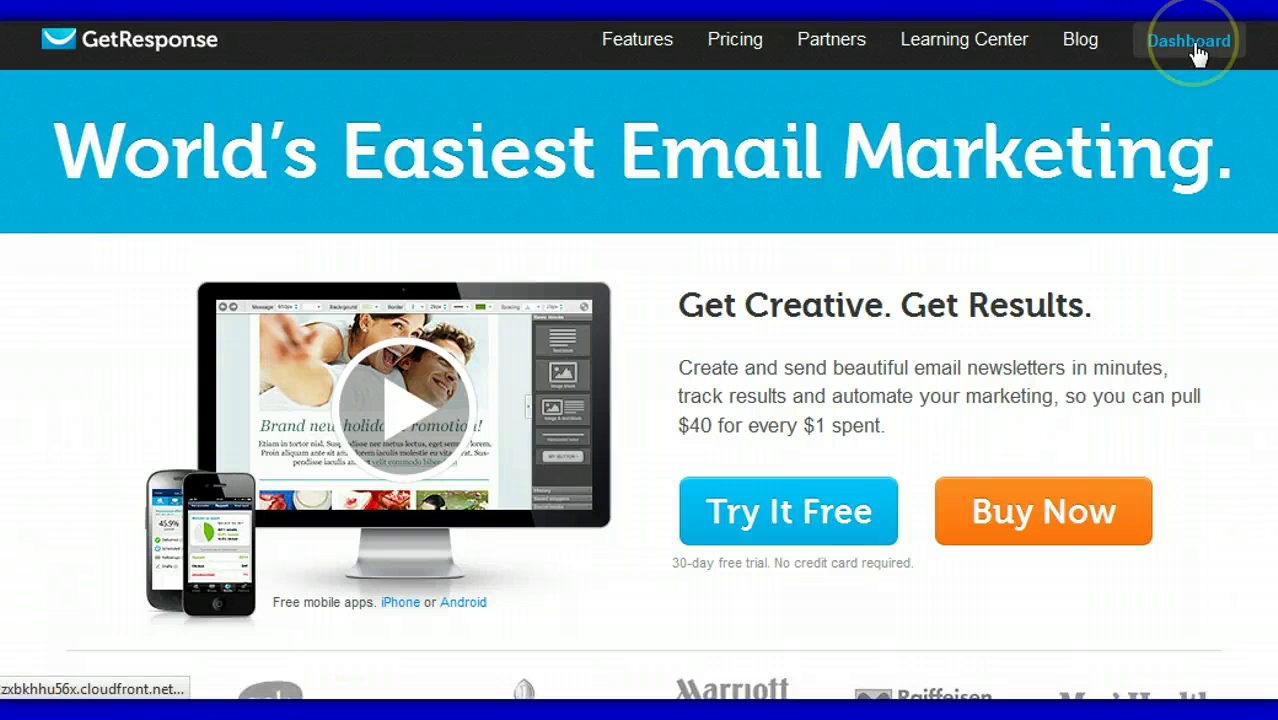
pyautogui.moveTo(1198, 54)
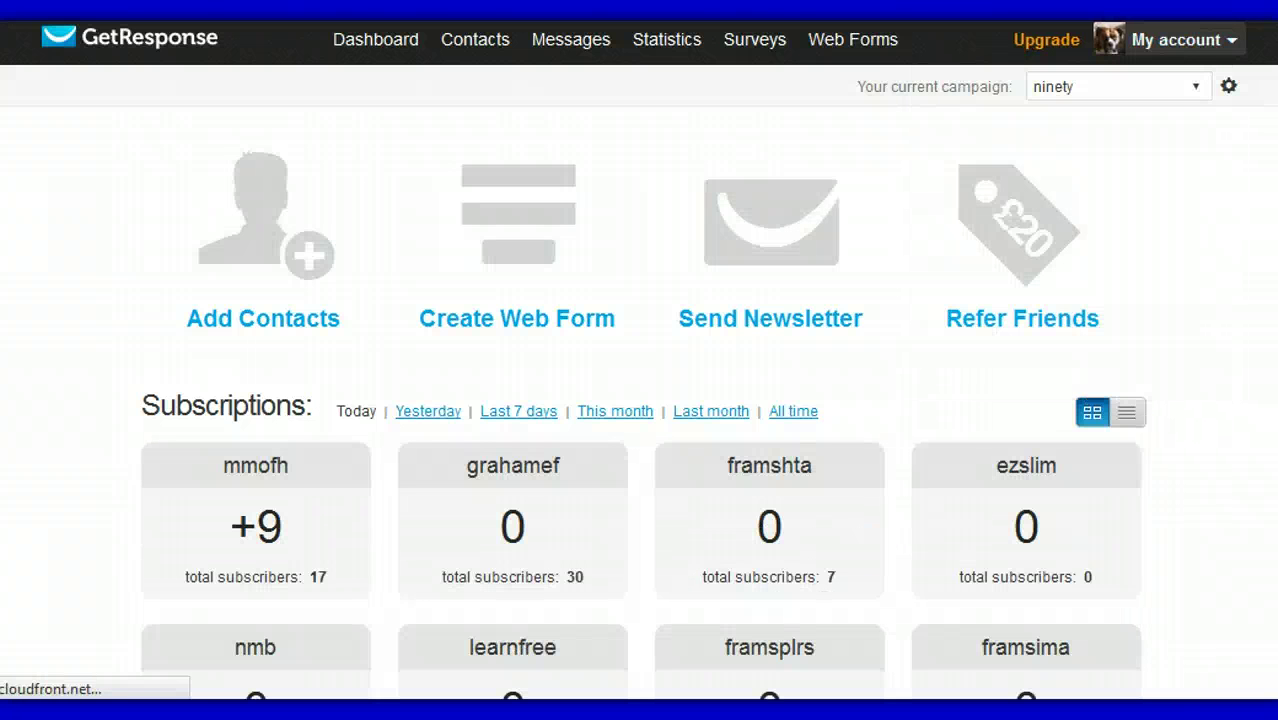
# - Create a new GetResponse campaign named jsempower
pyautogui.click(1196, 92)
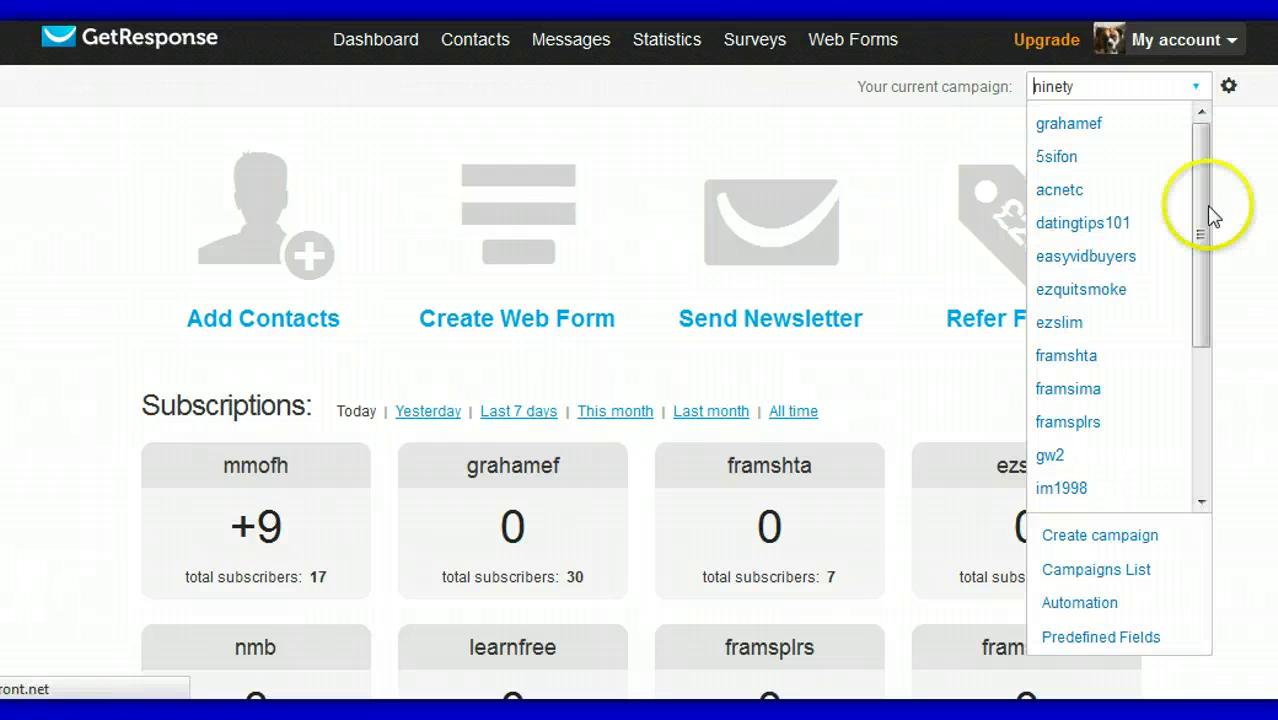
pyautogui.moveTo(1210, 215); pyautogui.dragTo(1205, 428)
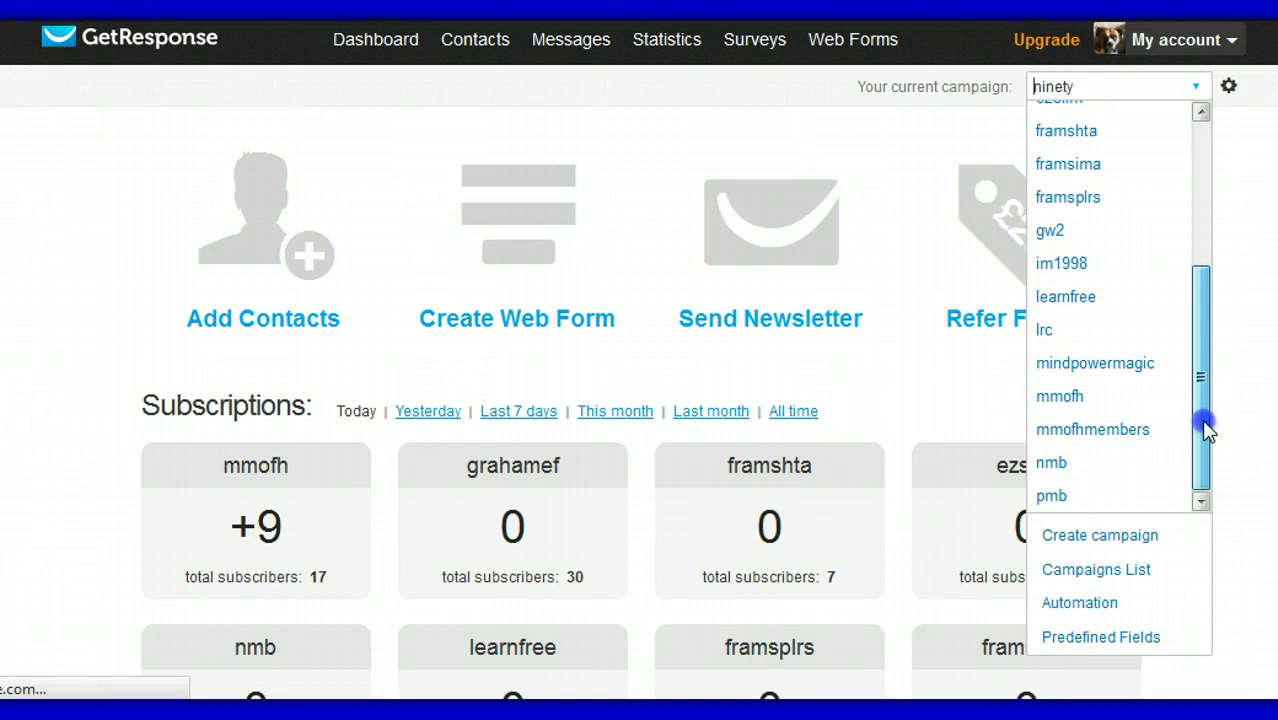
pyautogui.click(1100, 540)
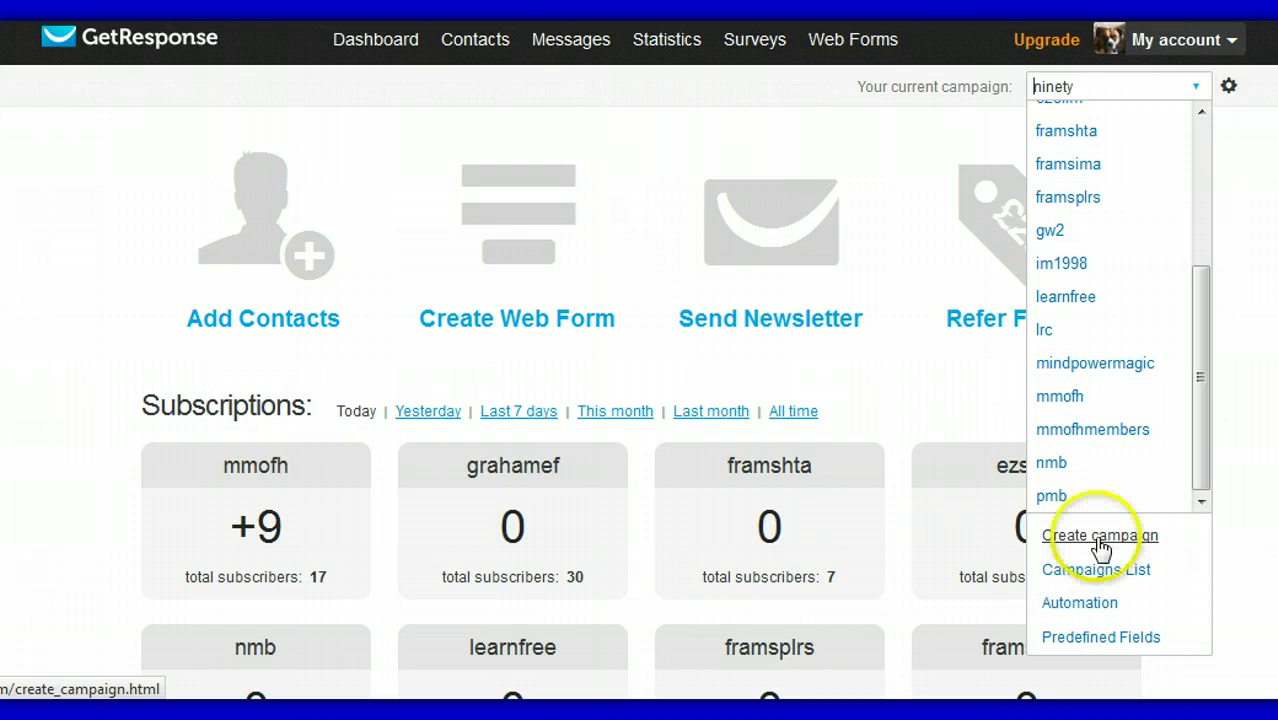
pyautogui.click(1099, 541)
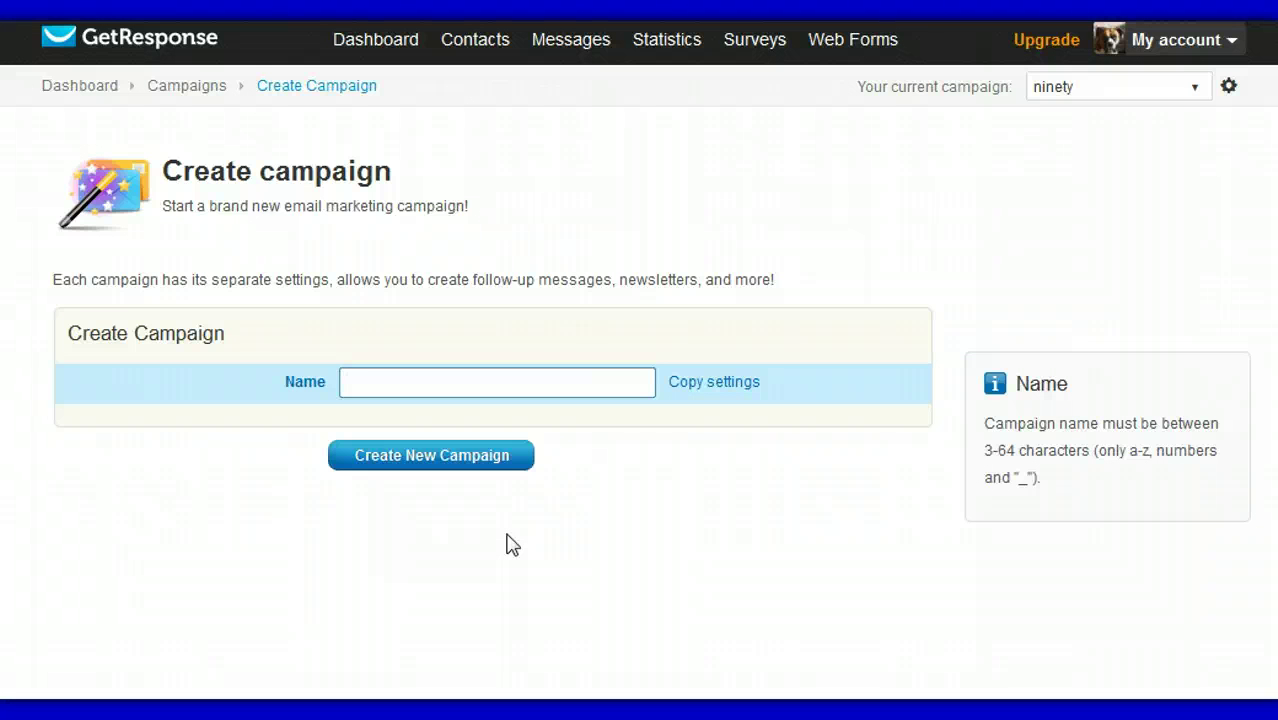
pyautogui.write('jsempower')
pyautogui.click(432, 457)
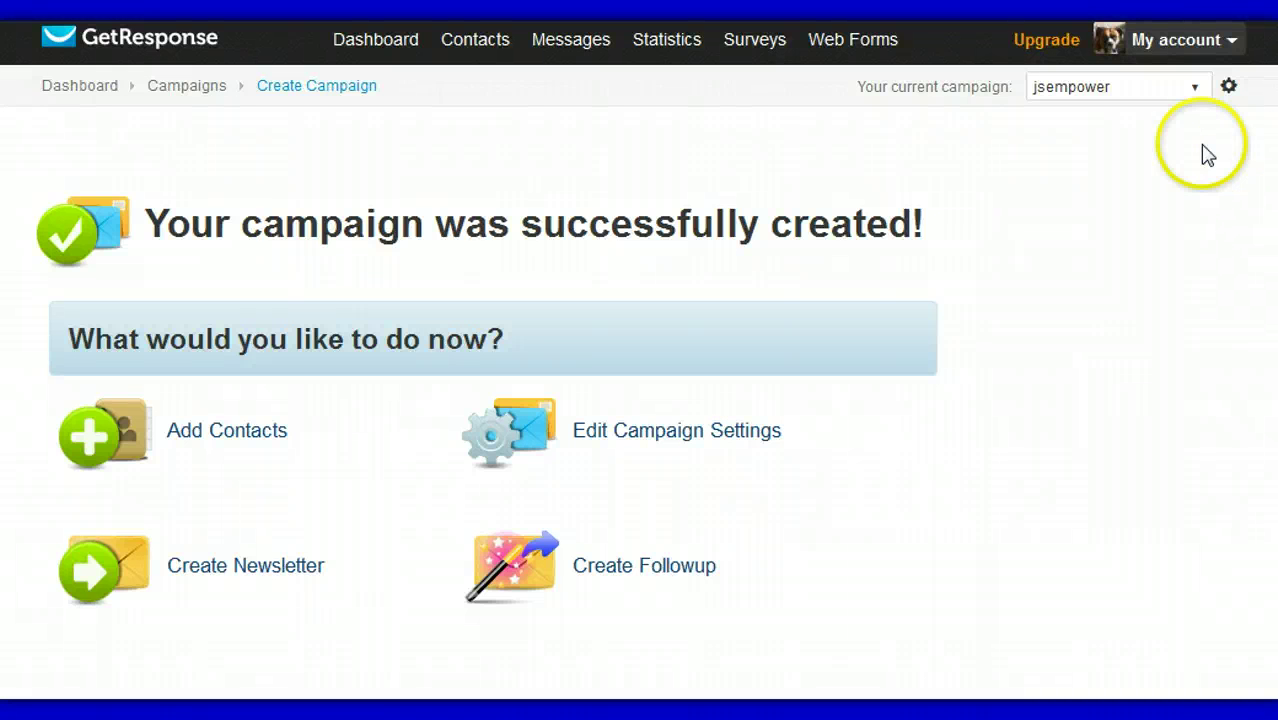
# - Open the settings of the jsempower campaign and start creating a new web form for it
pyautogui.click(1228, 89)
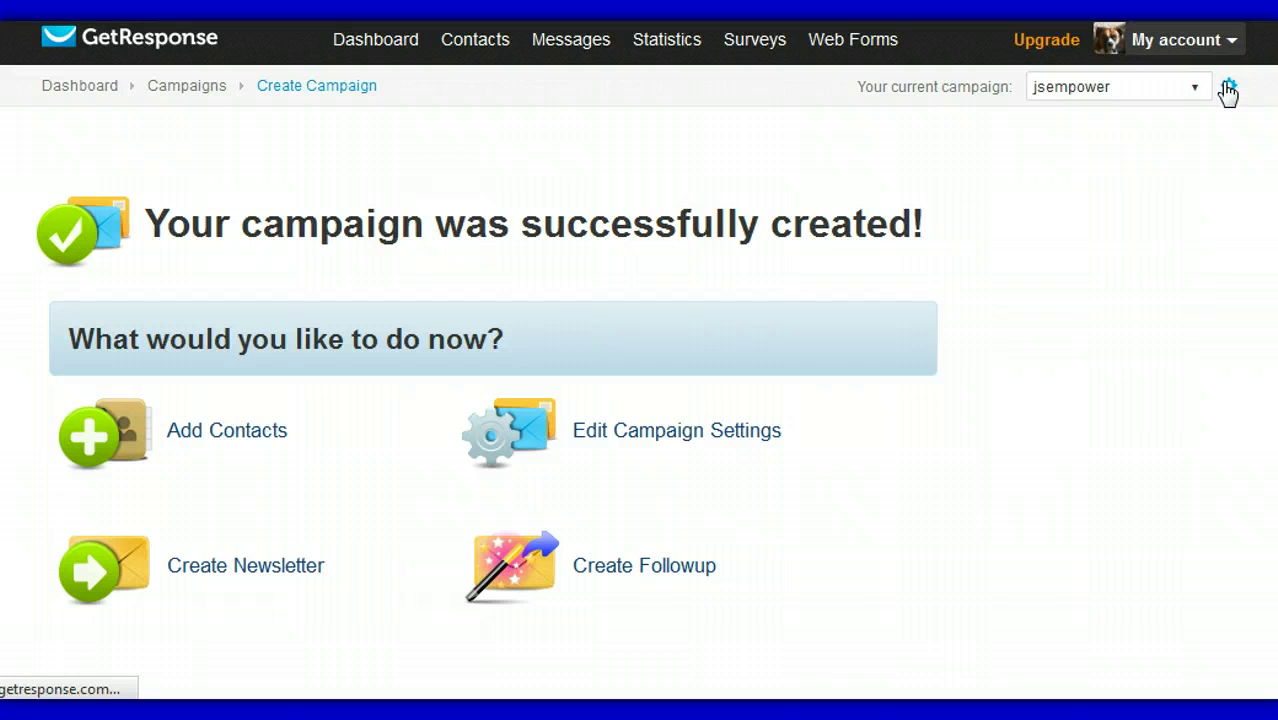
pyautogui.click(870, 52)
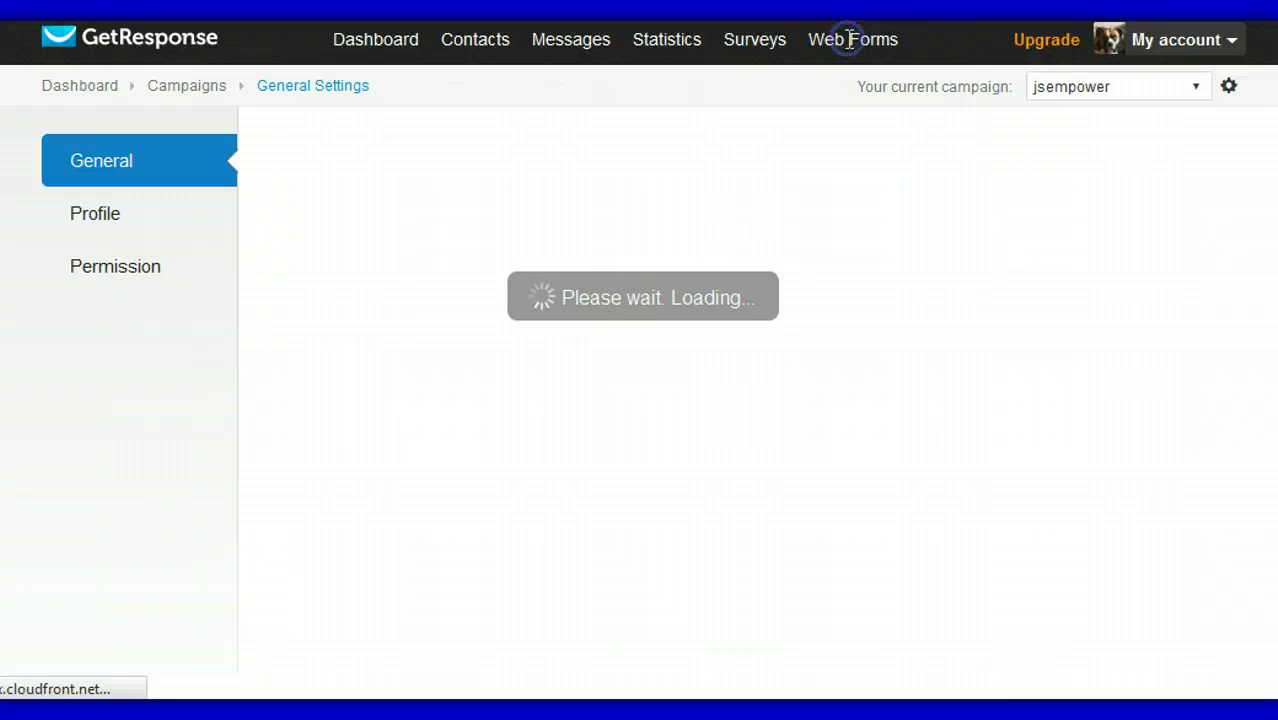
pyautogui.moveTo(849, 40)
pyautogui.click(852, 92)
pyautogui.click(852, 132)
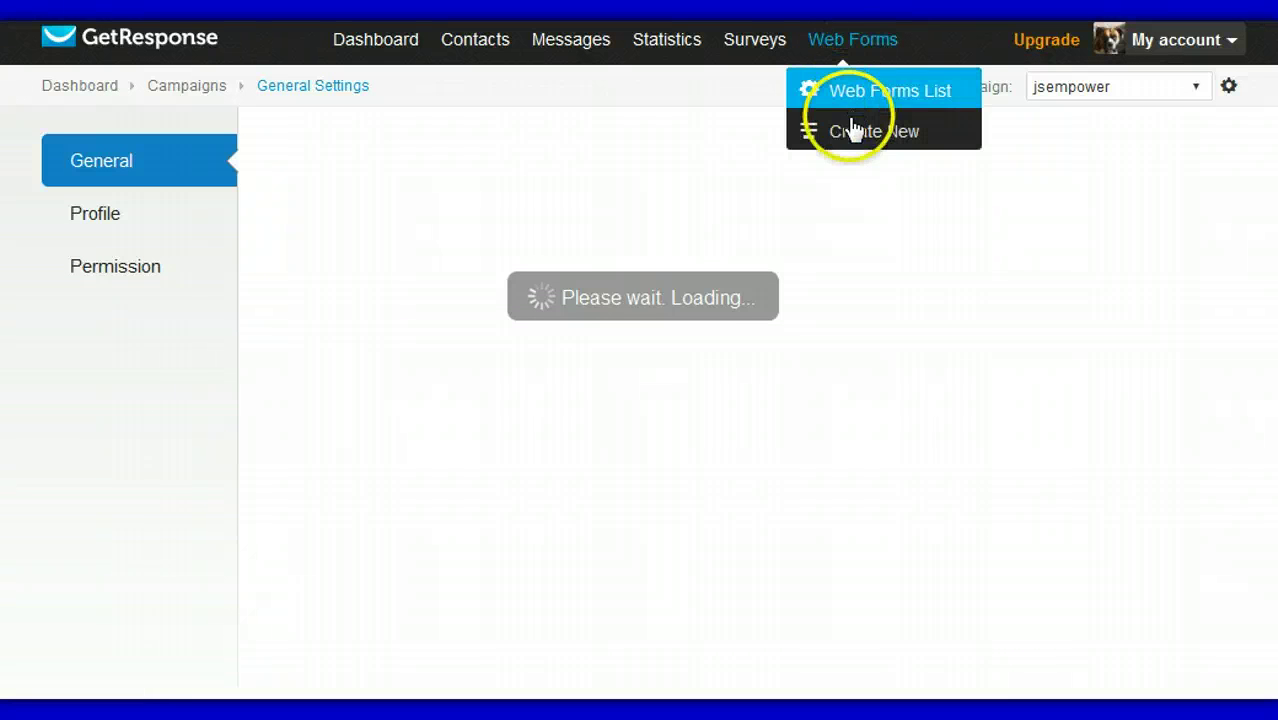
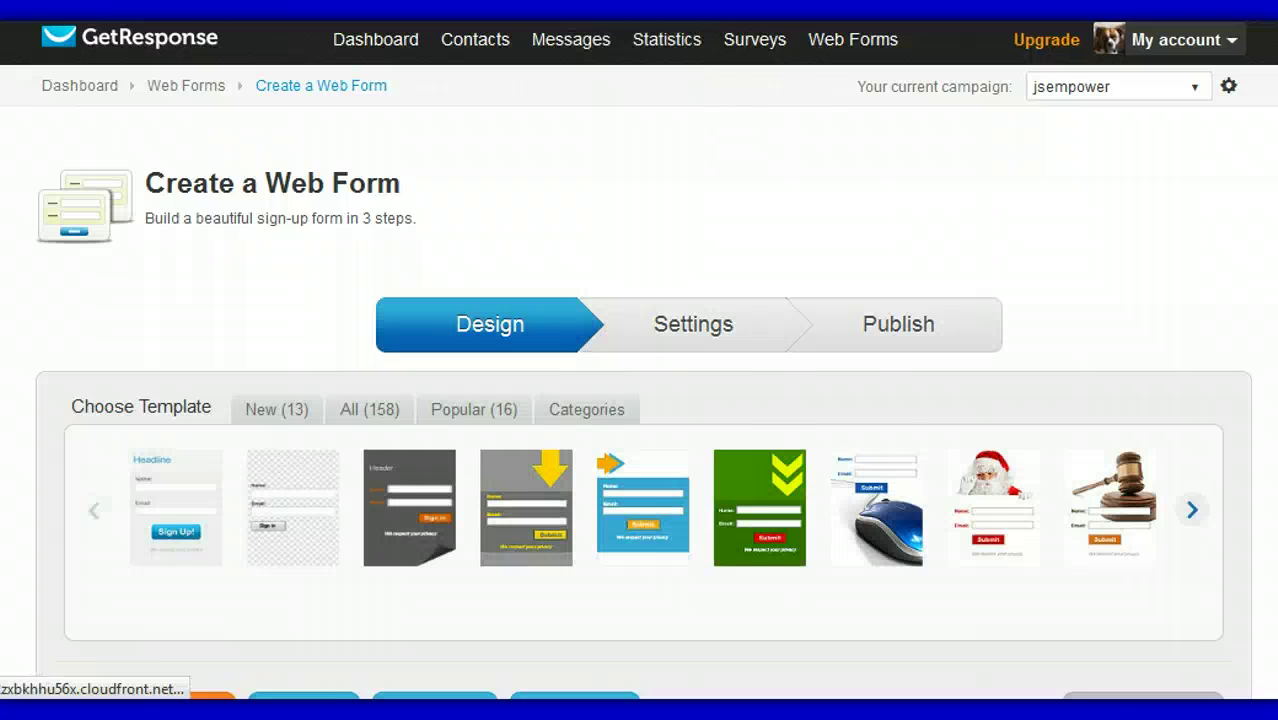
# - Look over the templates and default form layout, and take the unchanged web form to the Publish stage
pyautogui.scroll(-3, 640, 400)
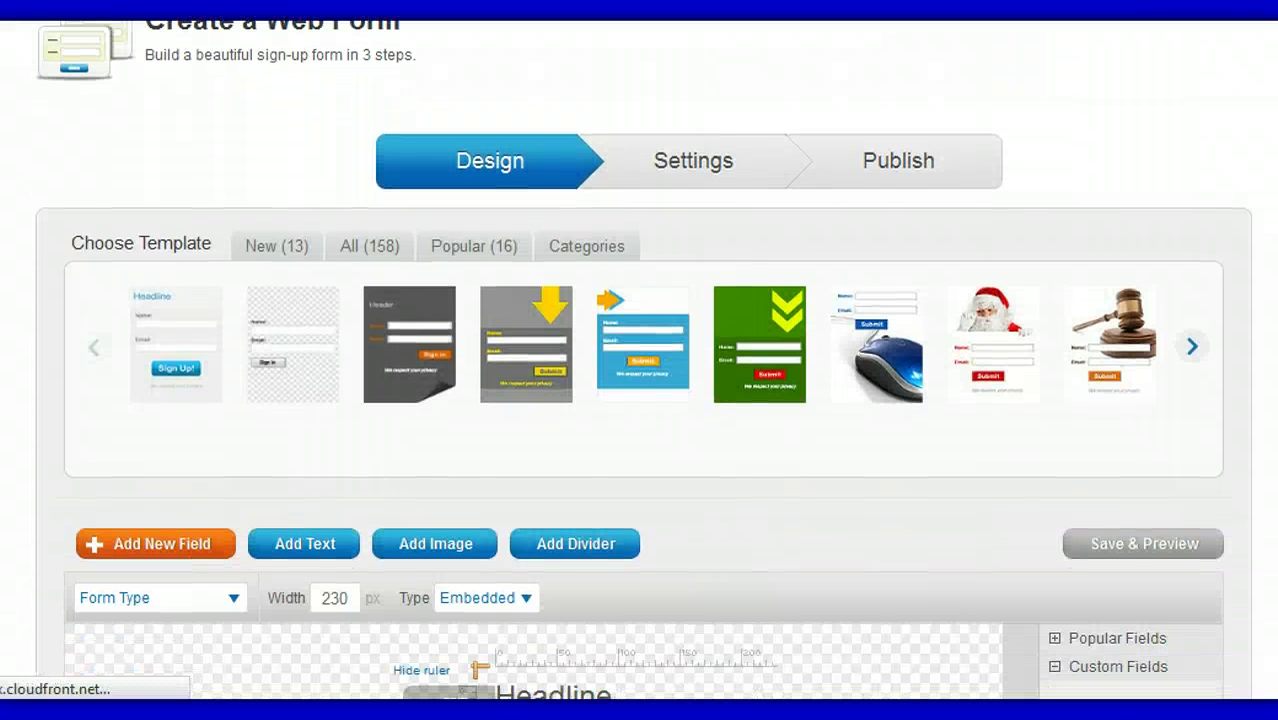
pyautogui.scroll(-1, 640, 400)
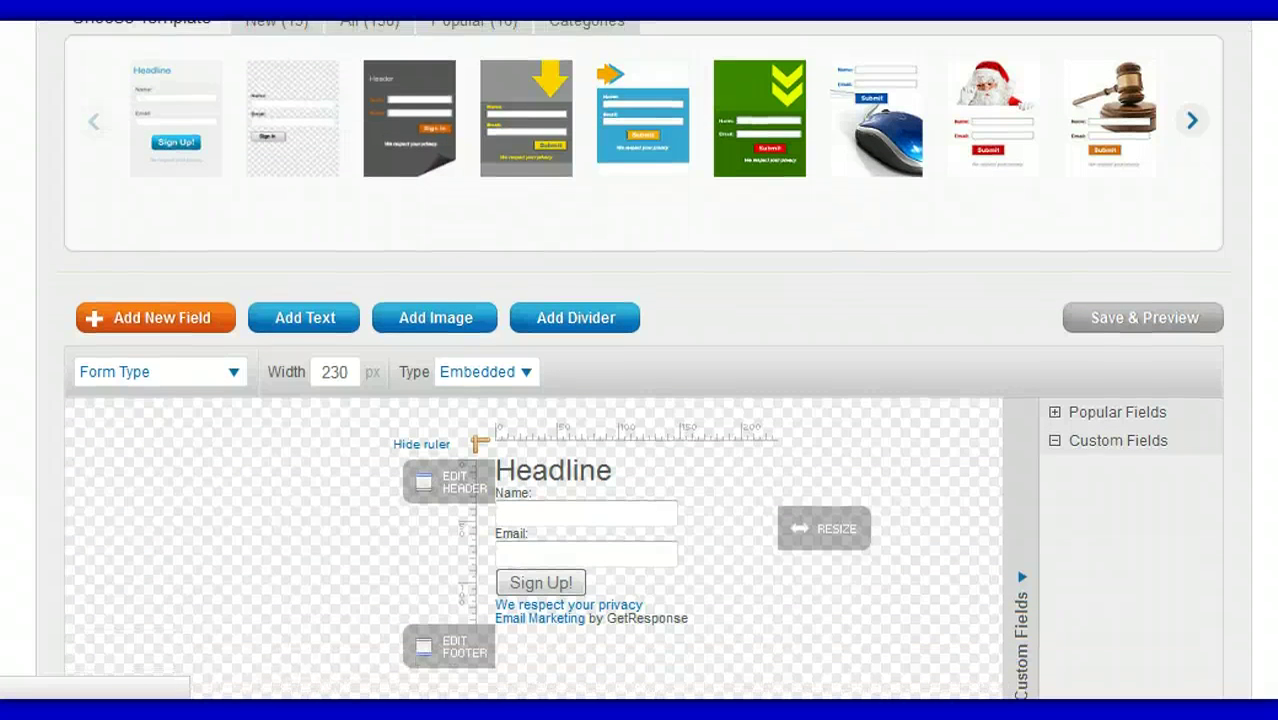
pyautogui.scroll(-2, 640, 400)
pyautogui.scroll(3, 640, 400)
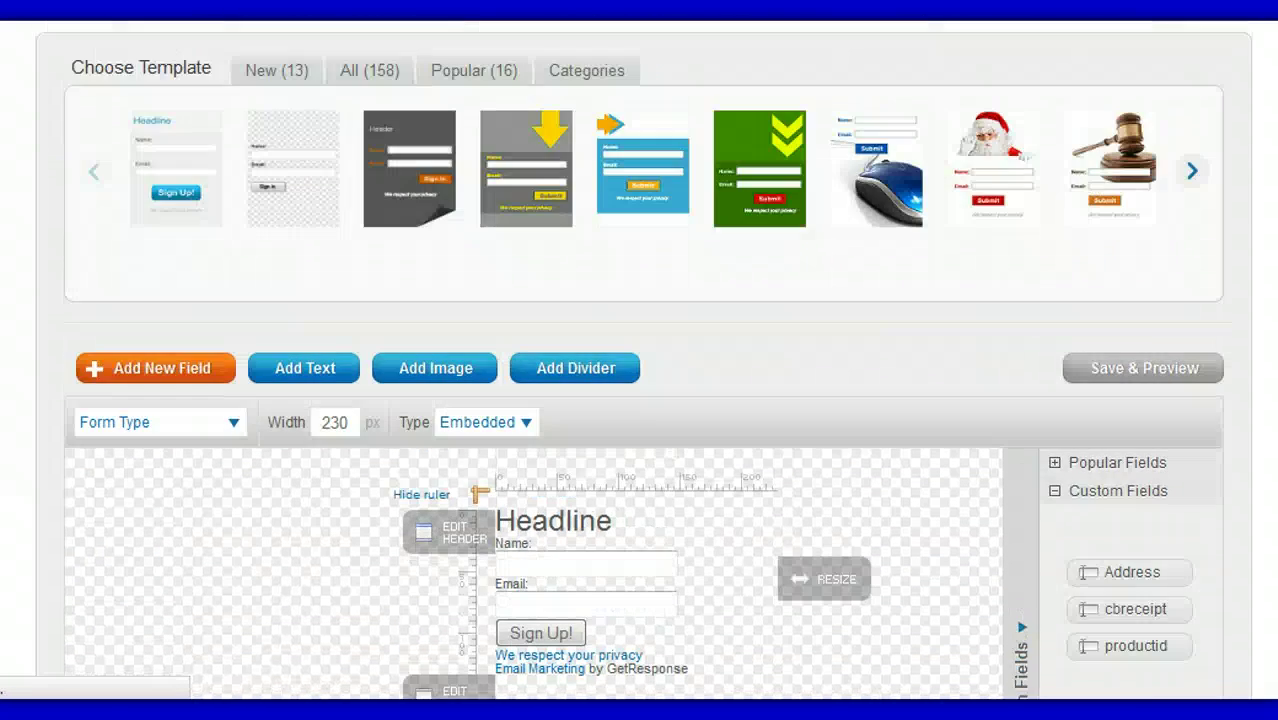
pyautogui.scroll(5, 640, 400)
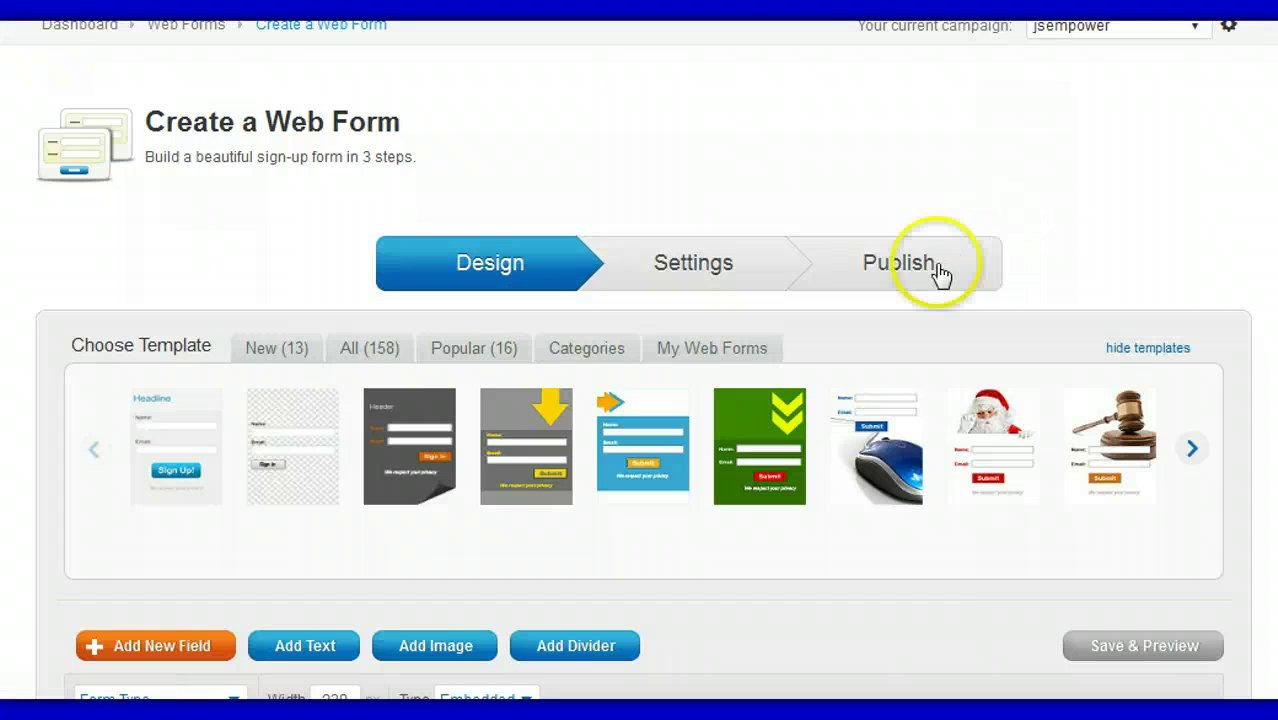
pyautogui.click(895, 268)
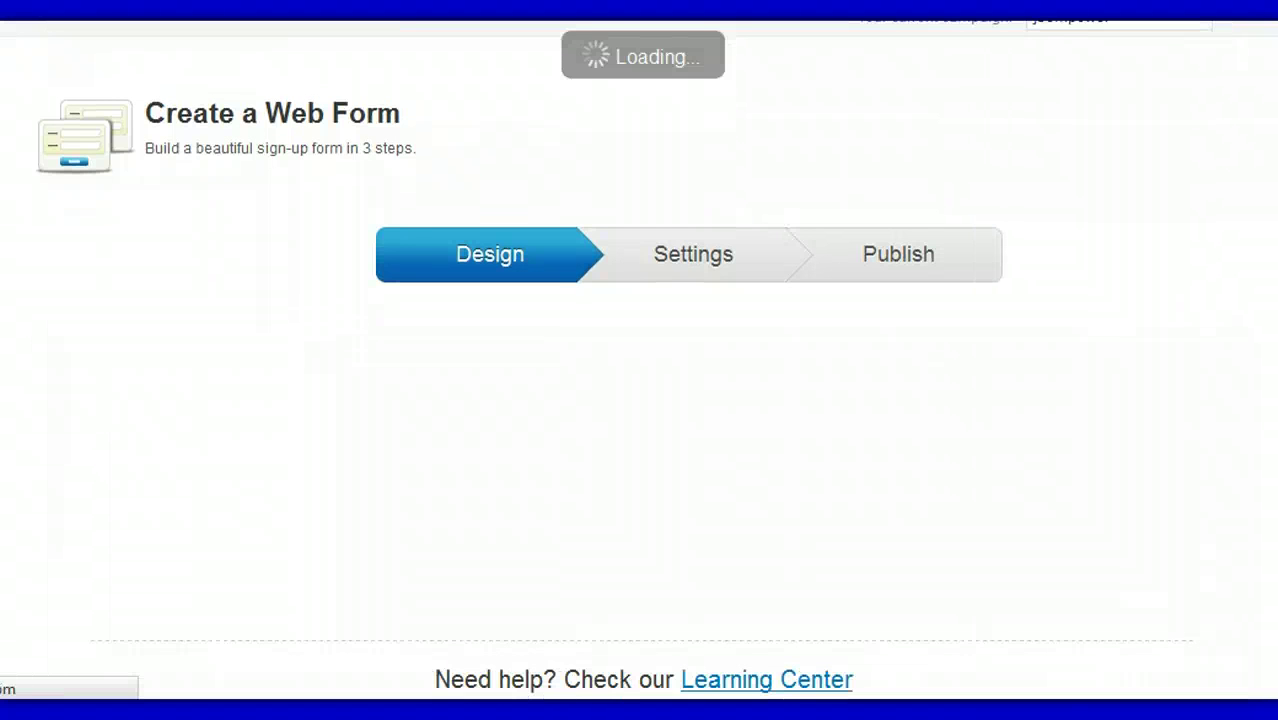
# - Choose the "I will install my web form" publishing option to show the form's JavaScript code
pyautogui.scroll(-3, 638, 400)
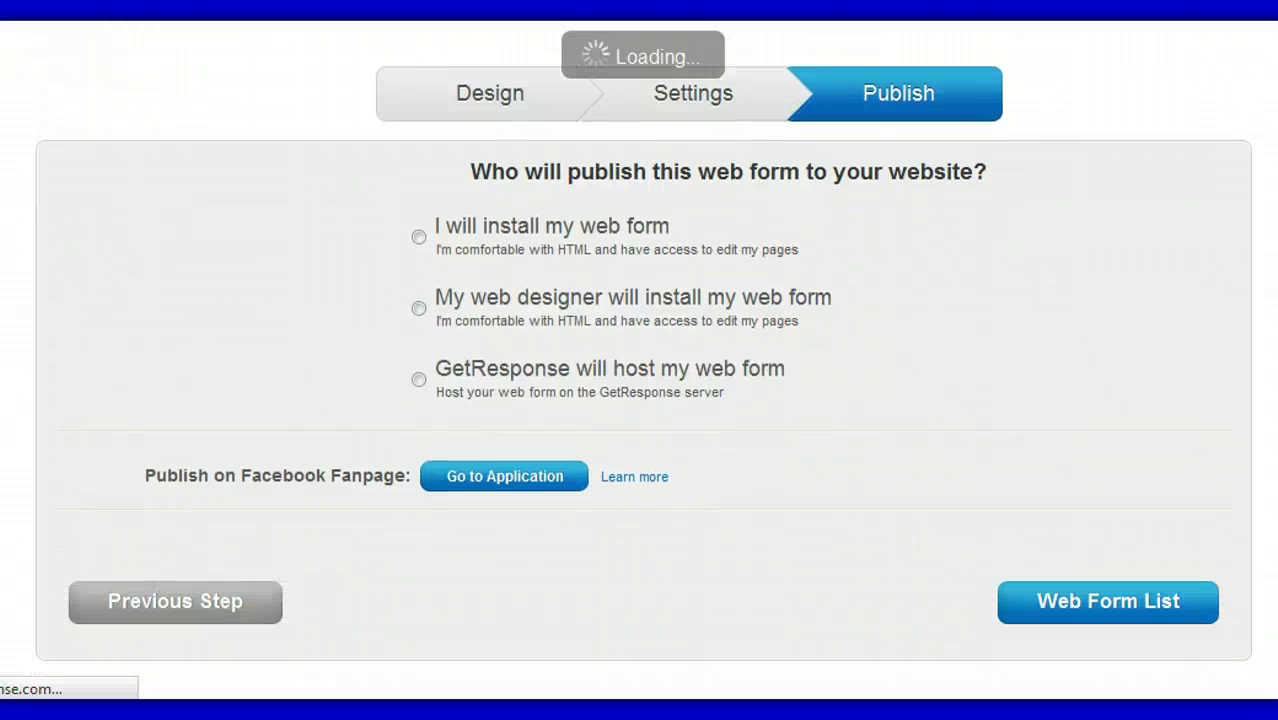
pyautogui.scroll(-1, 642, 349)
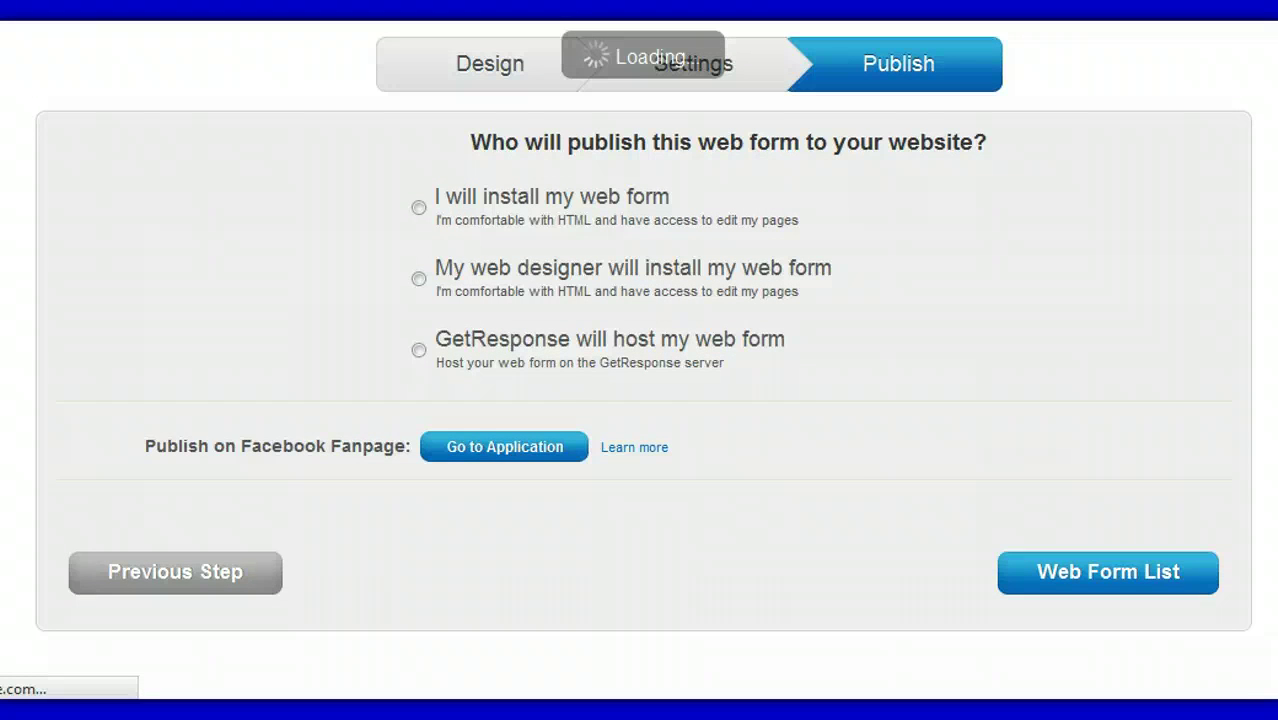
pyautogui.click(418, 276)
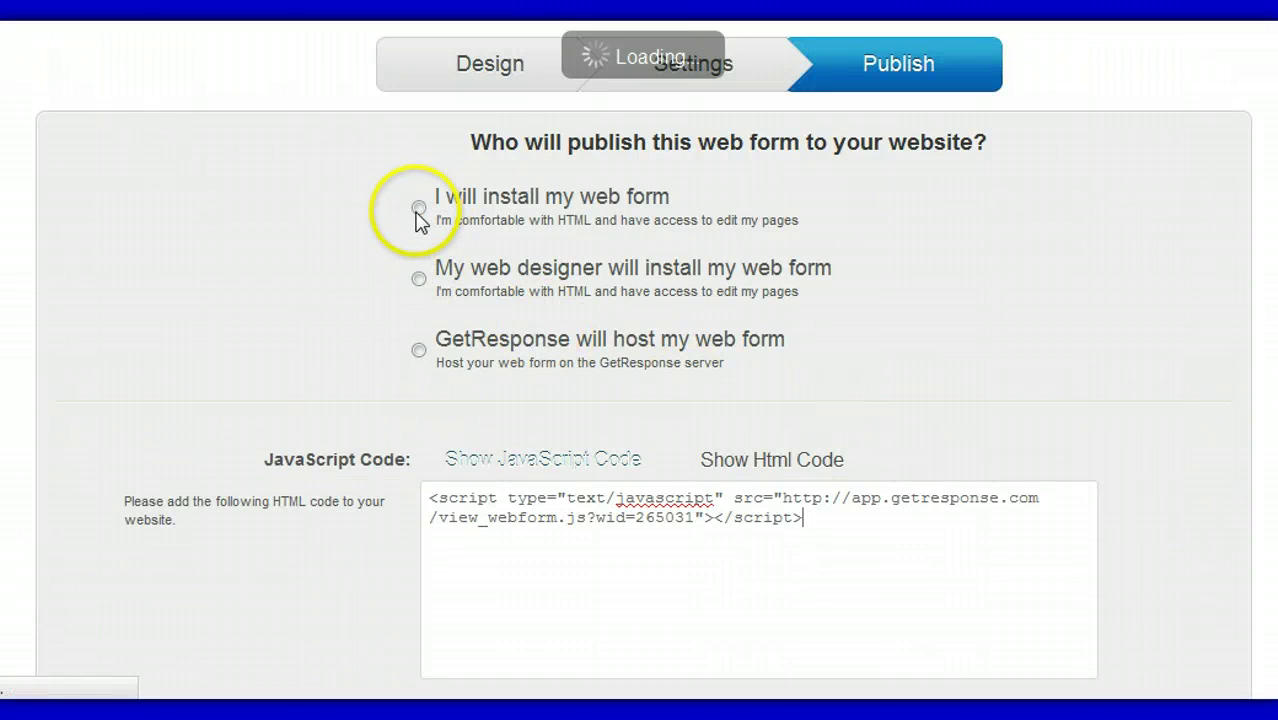
pyautogui.click(418, 208)
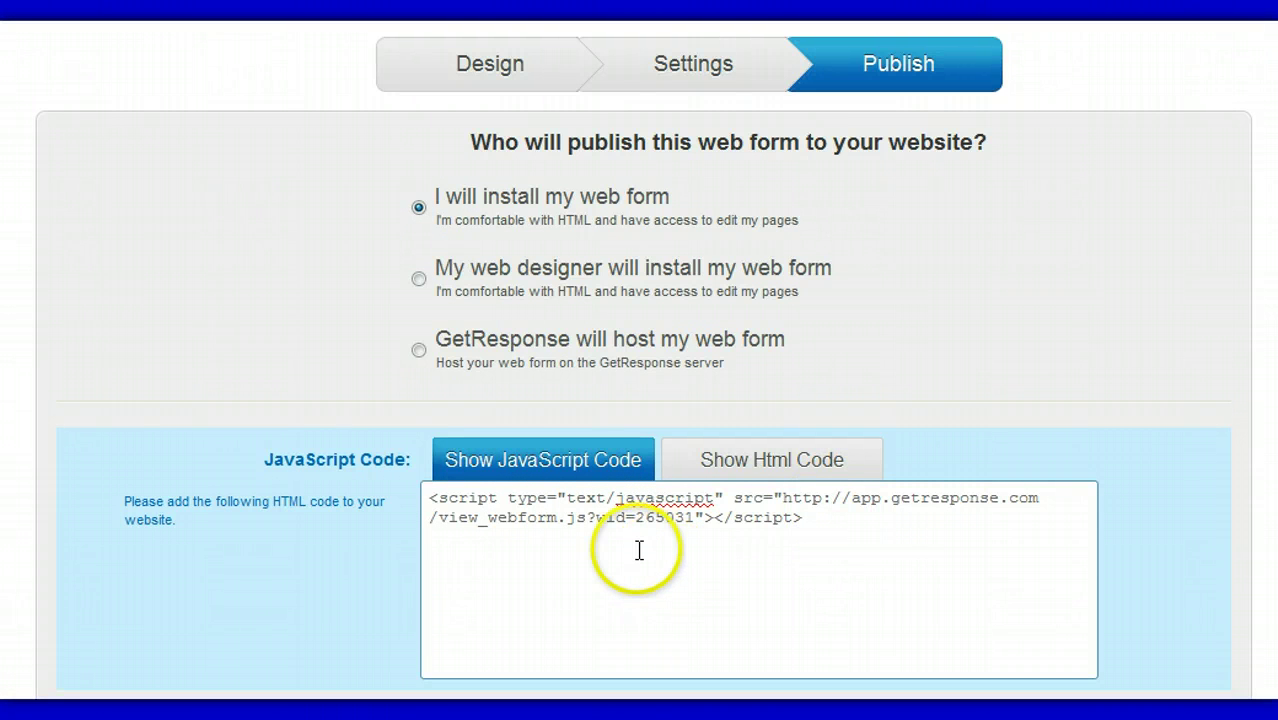
# - Highlight the web form ID number that follows "wid=" in the JavaScript code
pyautogui.click(634, 516)
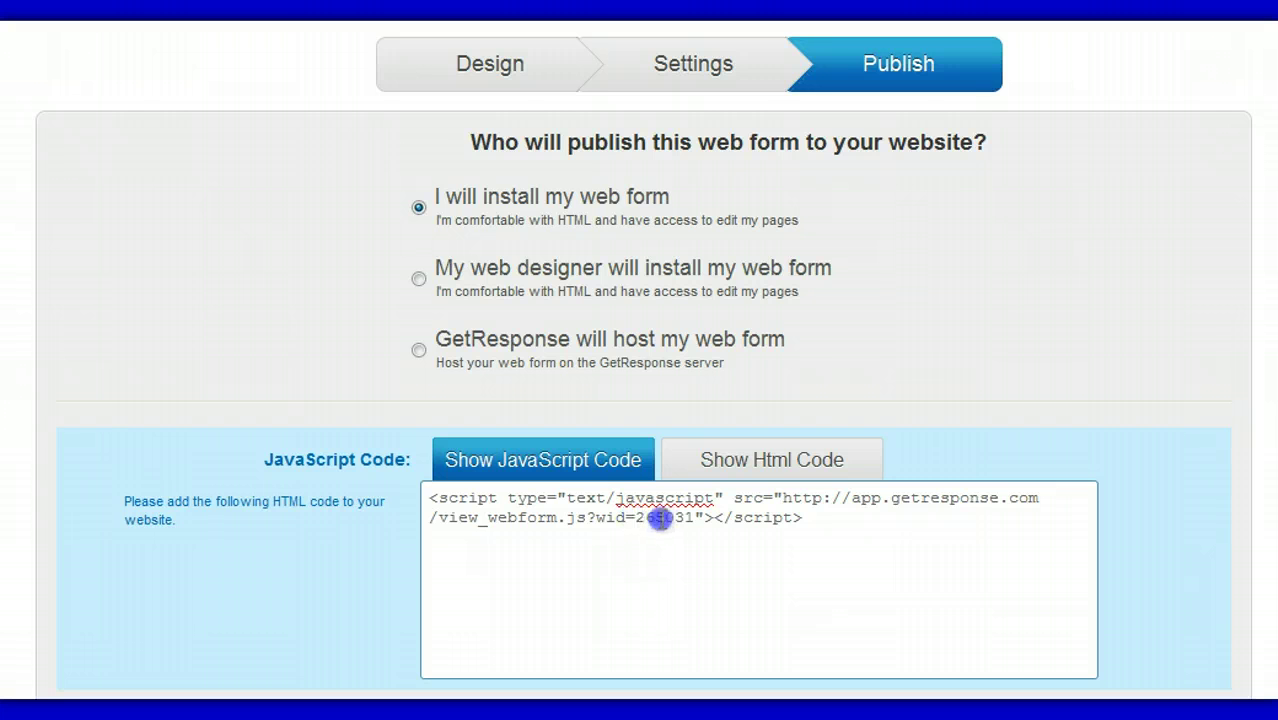
pyautogui.moveTo(636, 522); pyautogui.dragTo(700, 516)
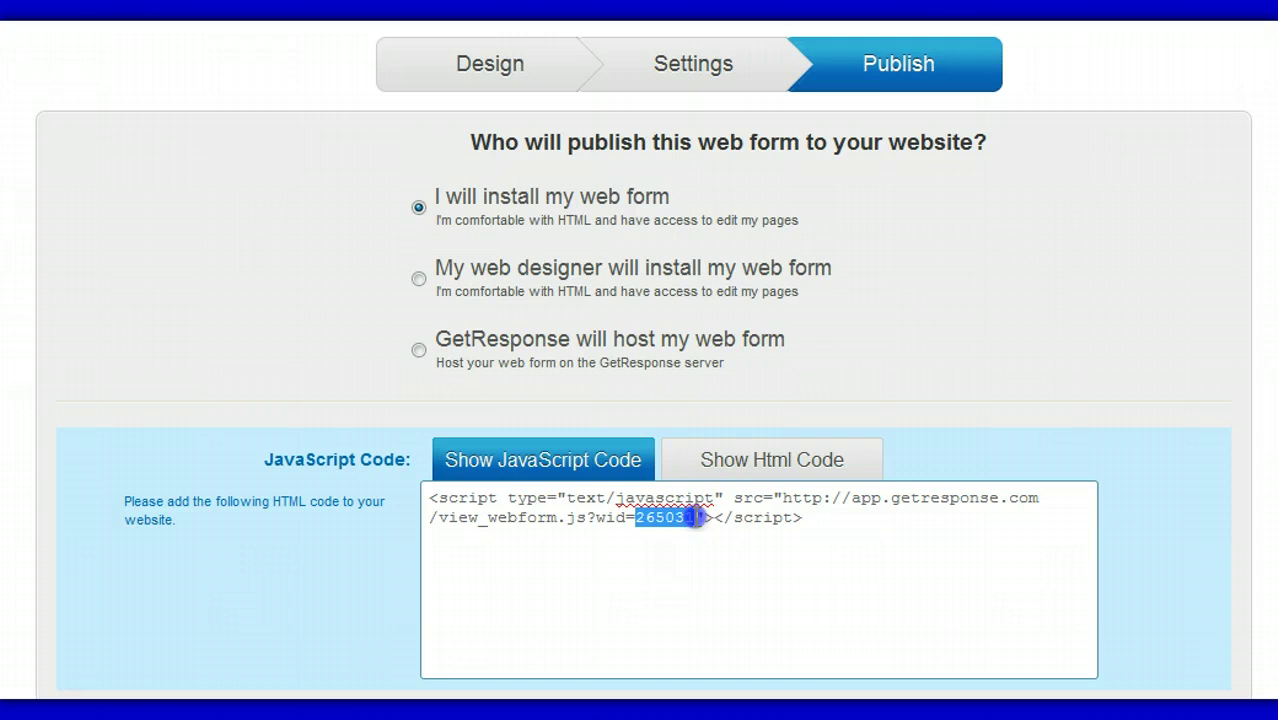
pyautogui.click(696, 518)
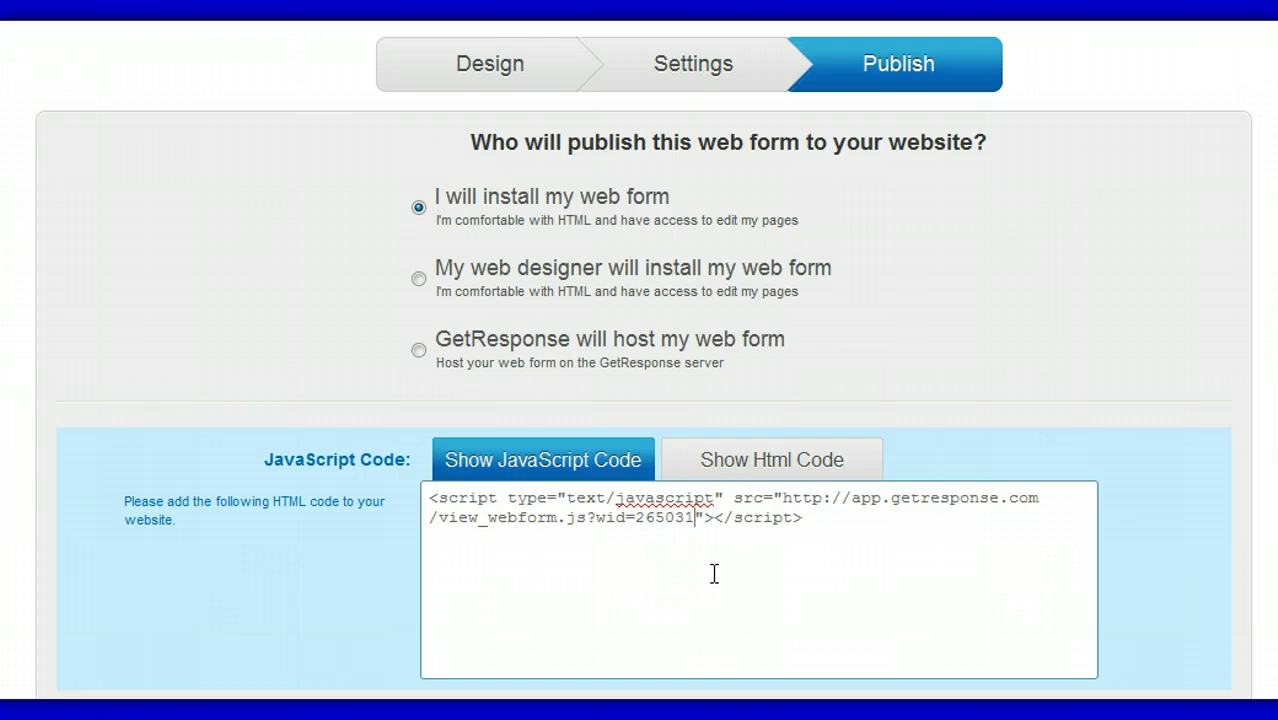
# - Switch to Empower Network, view the Aweber campaign name field, and return to the Lead Capture Pages
pyautogui.click(862, 382)
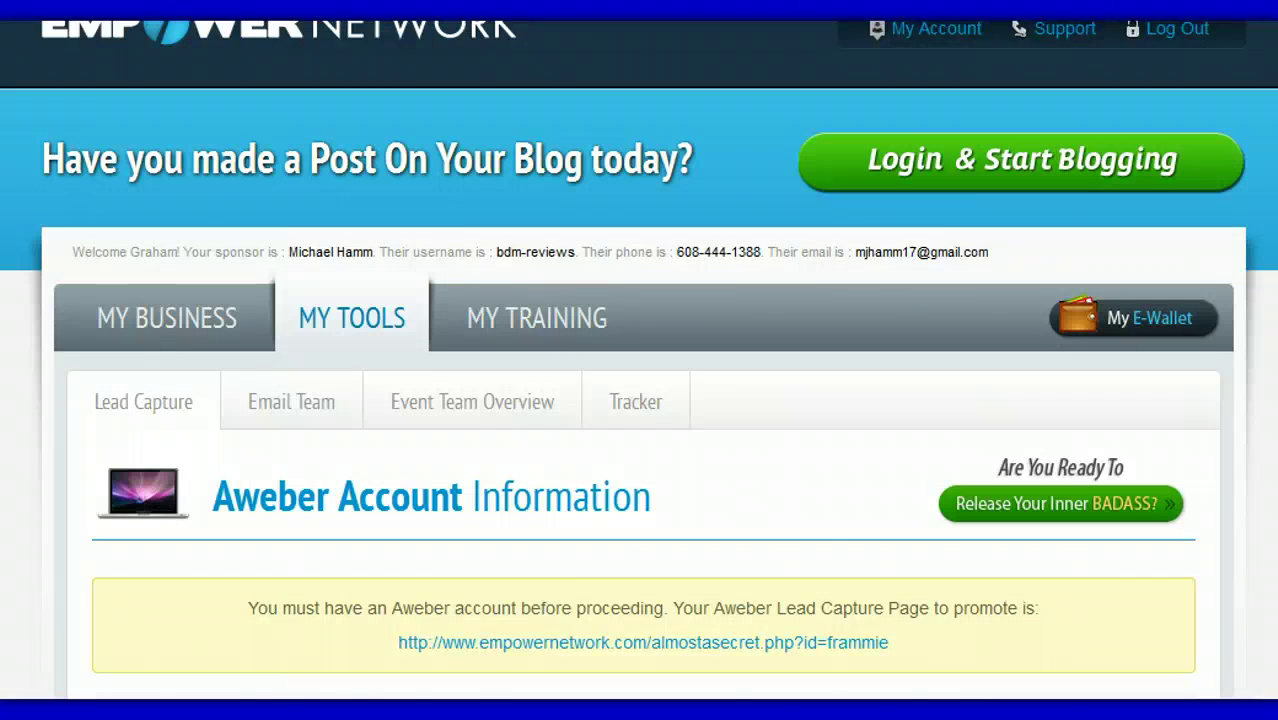
pyautogui.scroll(-4, 639, 360)
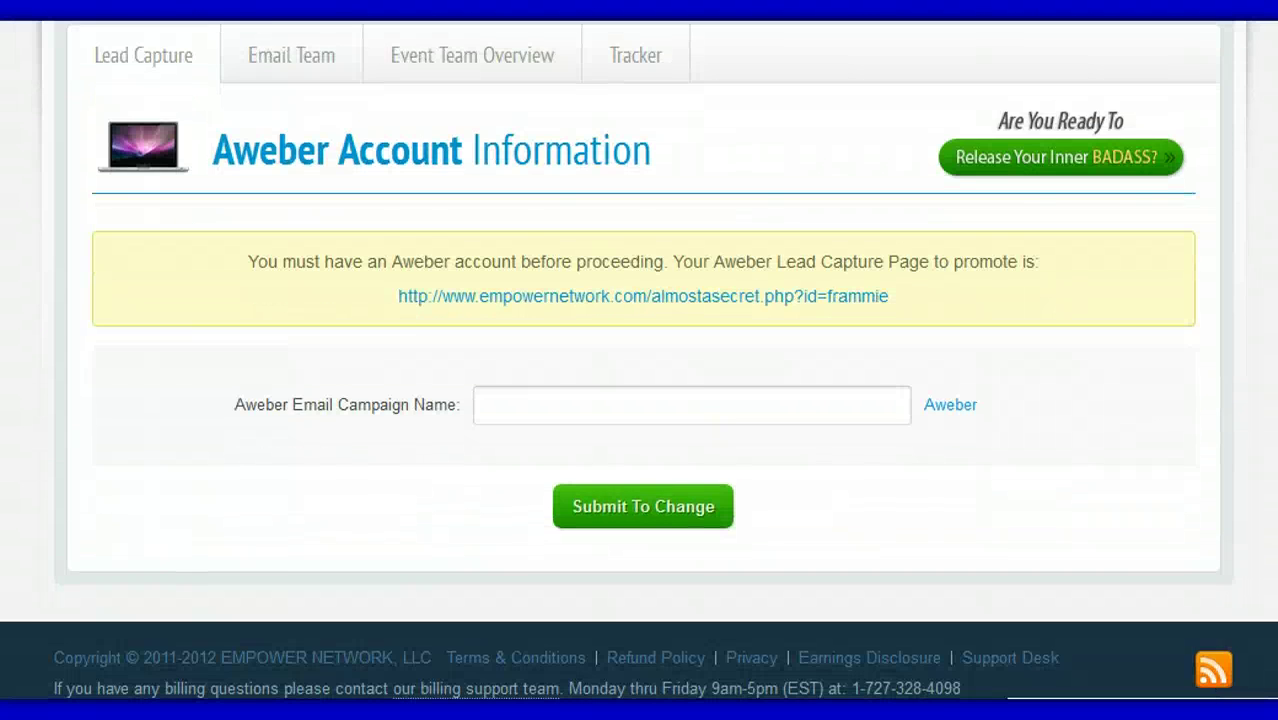
pyautogui.scroll(2, 639, 360)
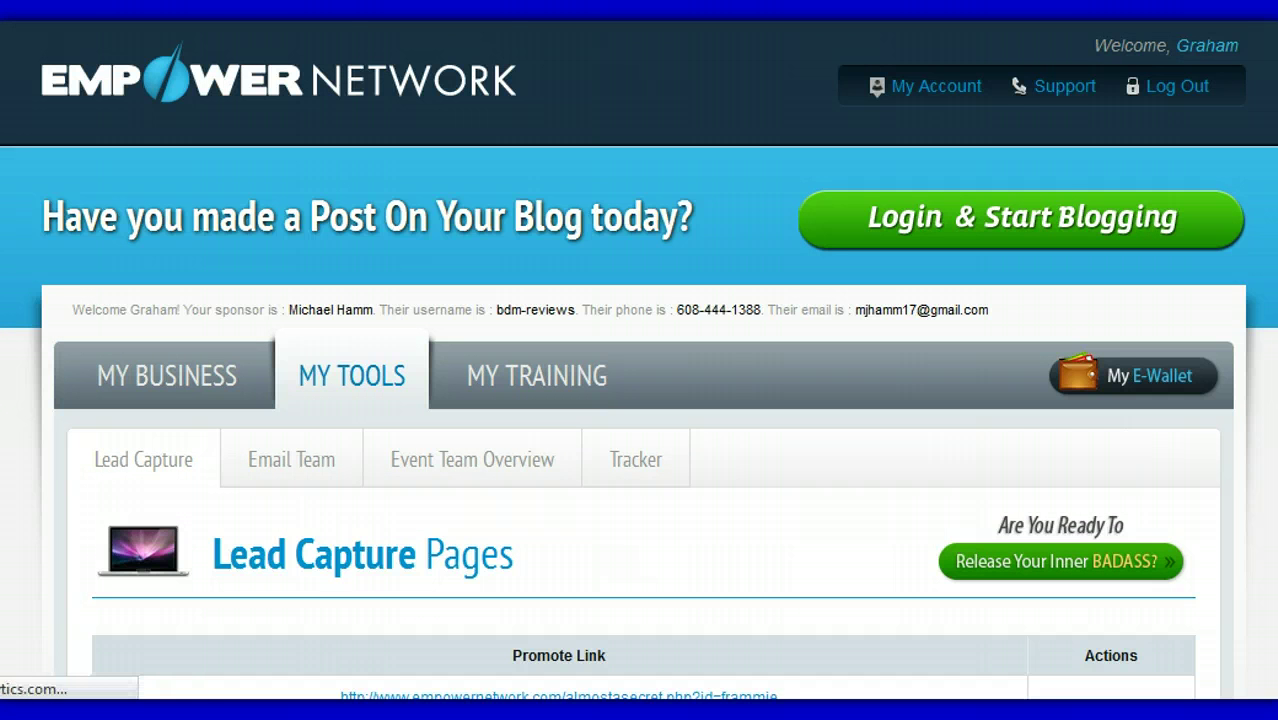
# - Open the GetResponse list settings from the Lead Capture Pages, view the Web Form ID field, and return to Lead Capture
pyautogui.scroll(-3, 639, 360)
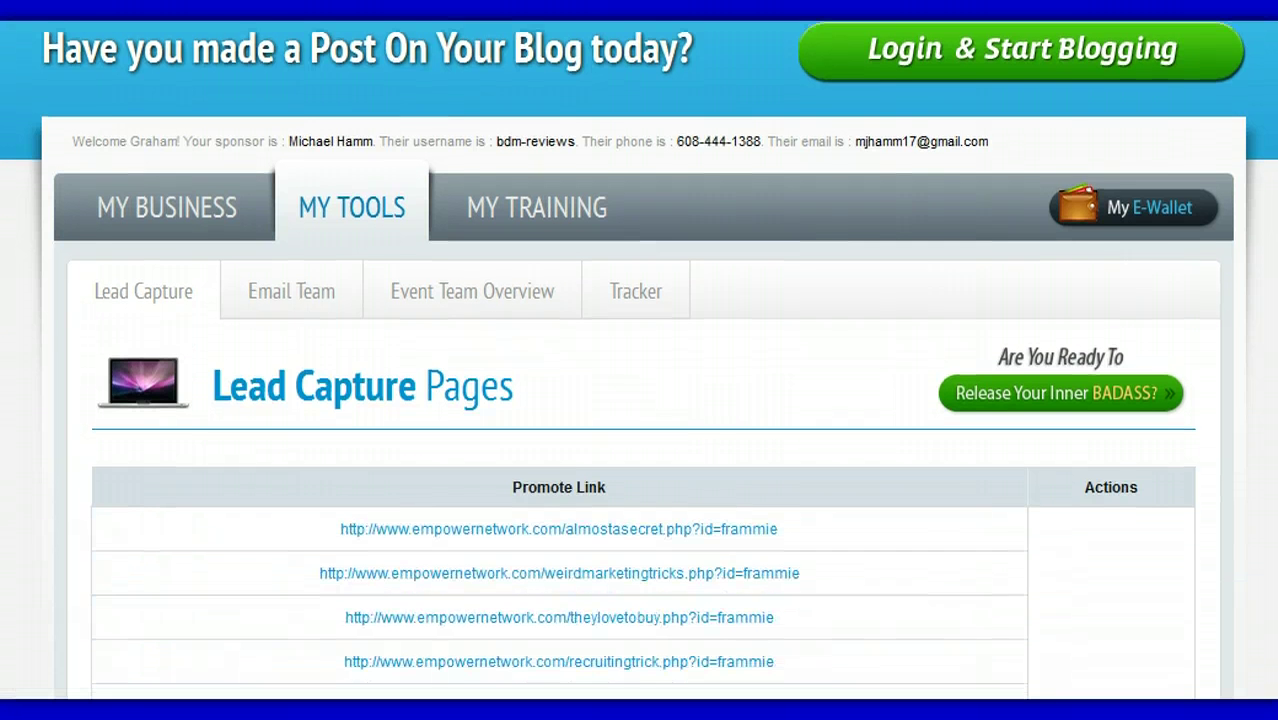
pyautogui.scroll(-2, 639, 360)
pyautogui.scroll(-4, 639, 360)
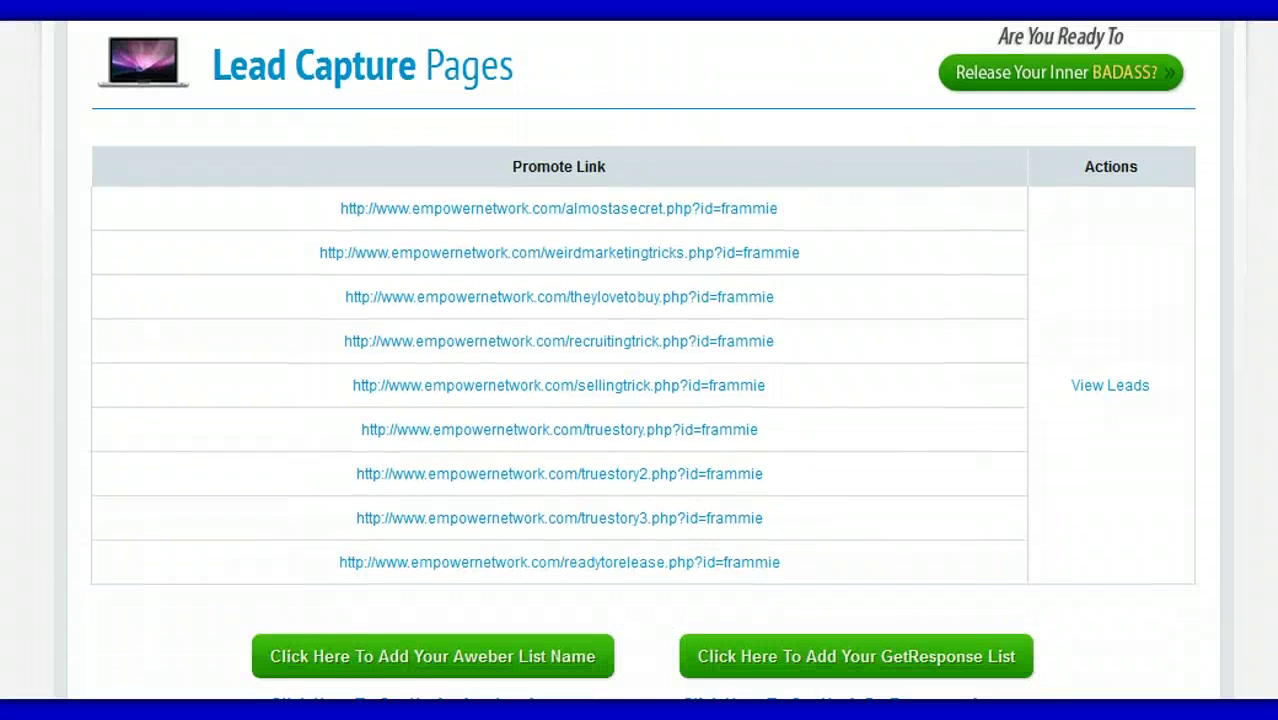
pyautogui.scroll(-3, 813, 571)
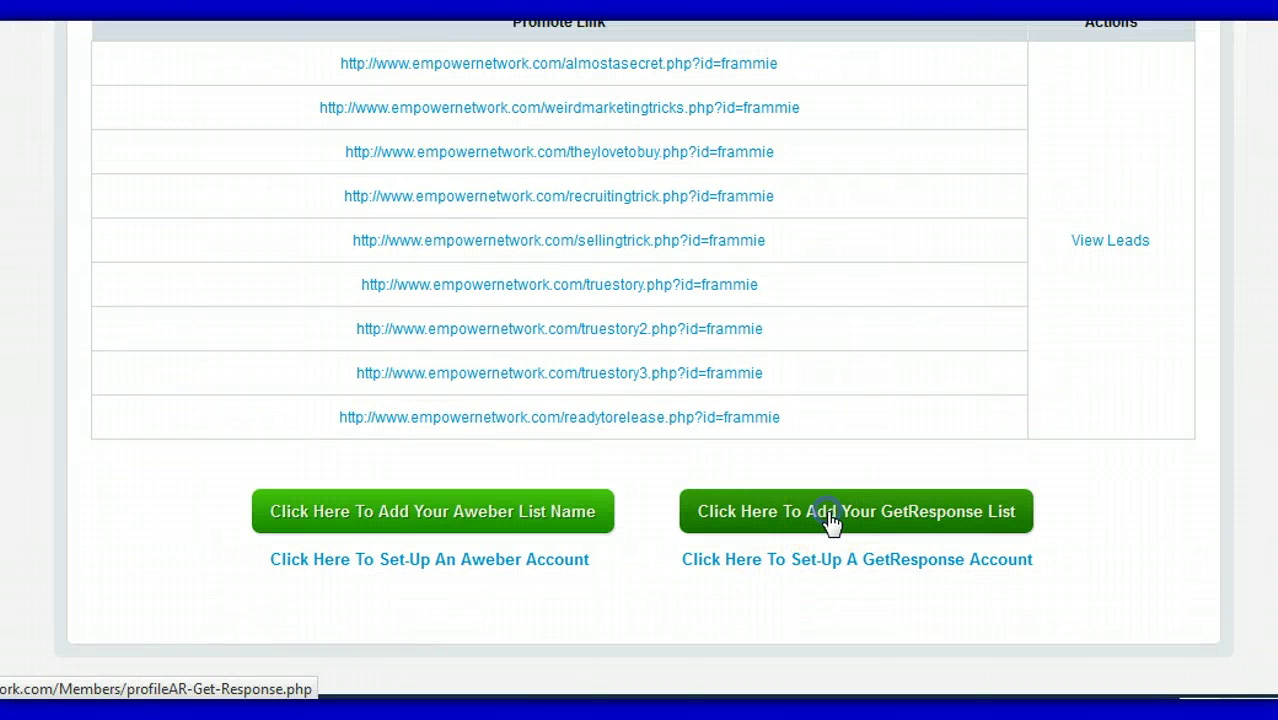
pyautogui.click(829, 522)
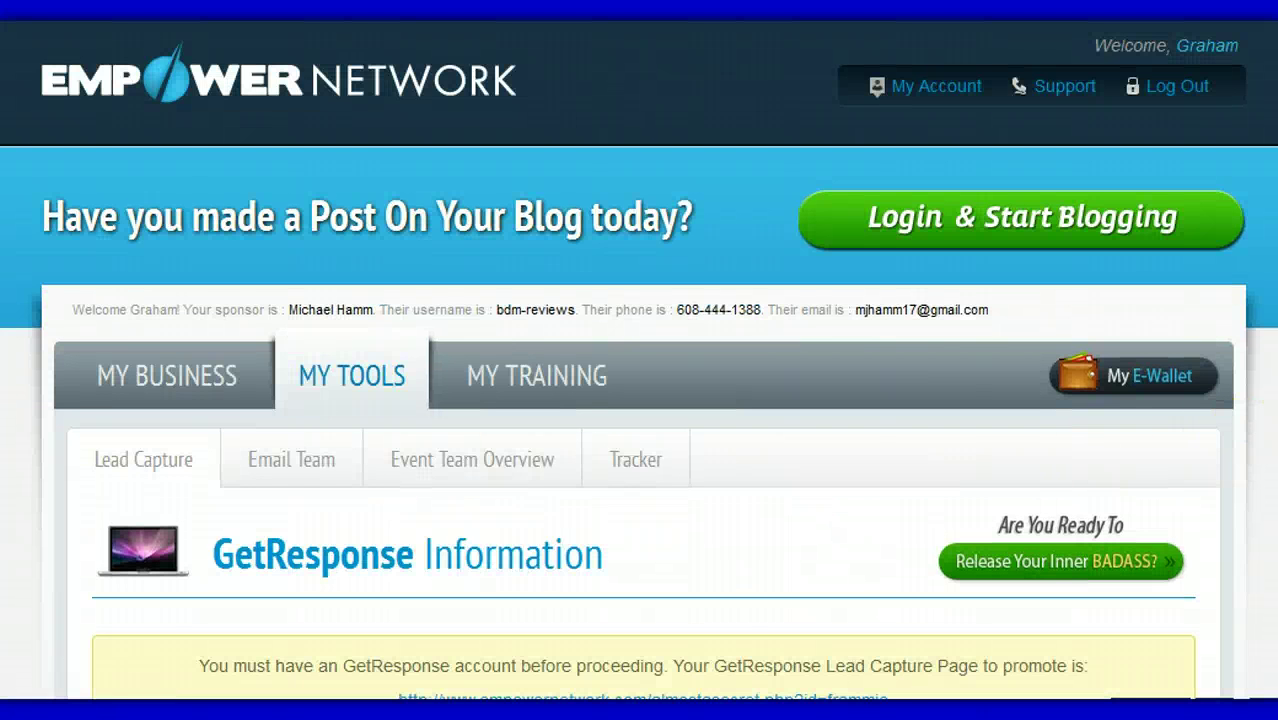
pyautogui.scroll(-3, 988, 460)
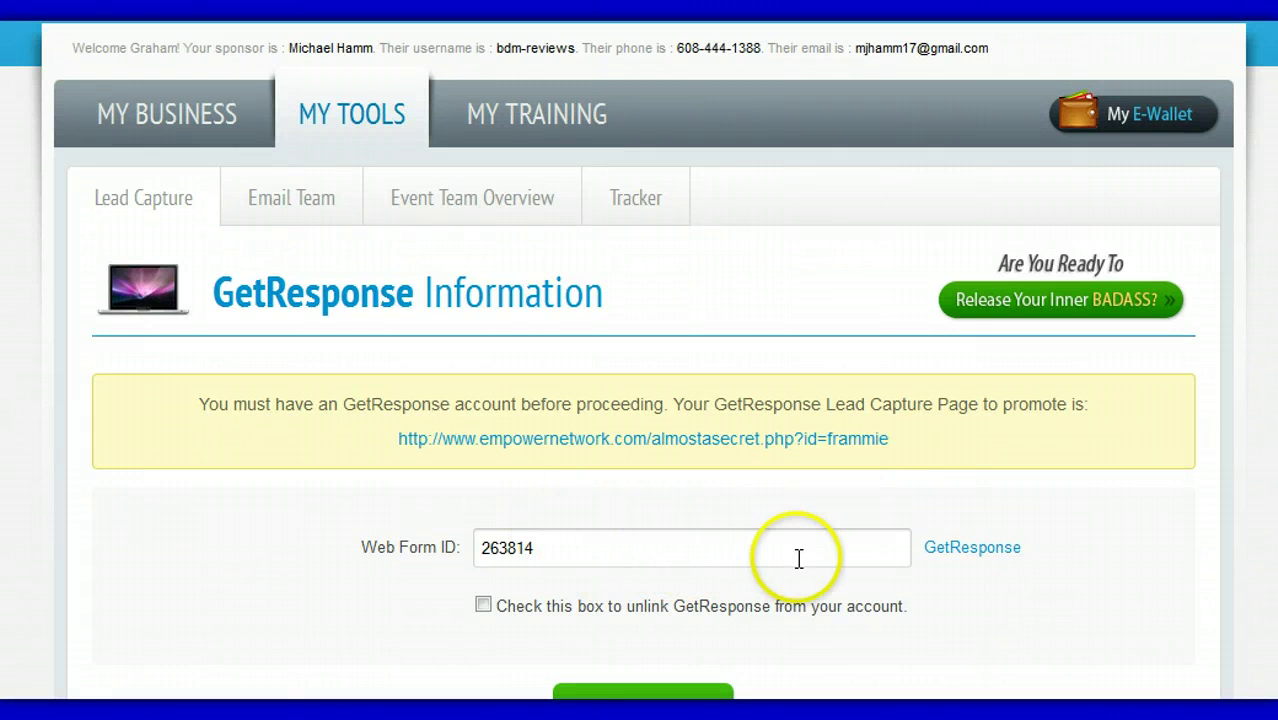
pyautogui.scroll(-1, 640, 360)
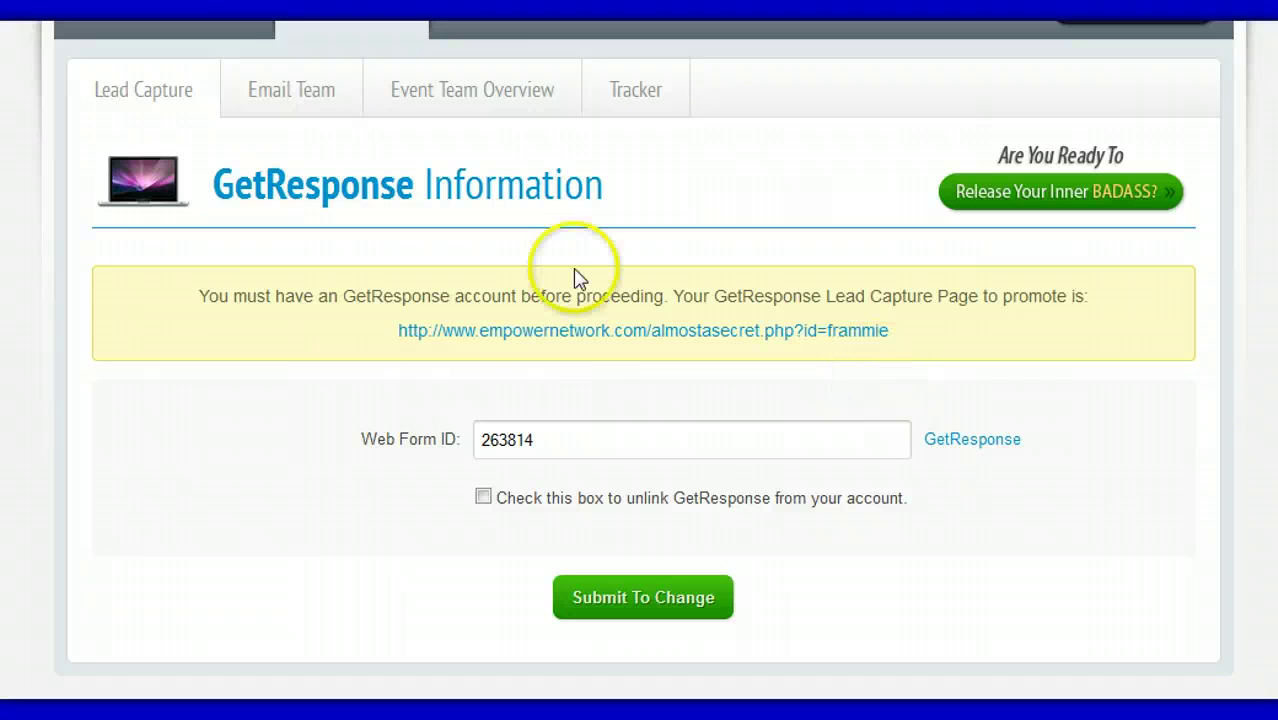
pyautogui.click(150, 90)
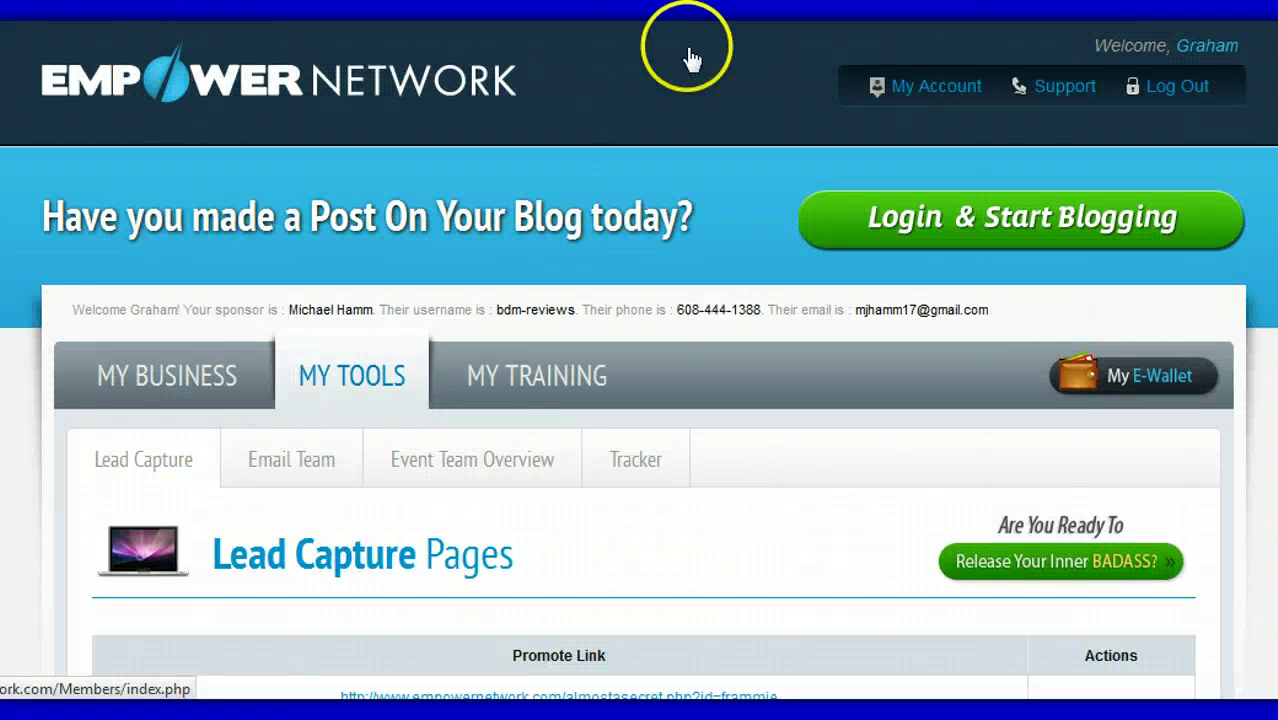
# - Open the sellingtrick.php promote link from the Lead Capture Pages and view the email opt-in form on that page
pyautogui.scroll(-4, 639, 400)
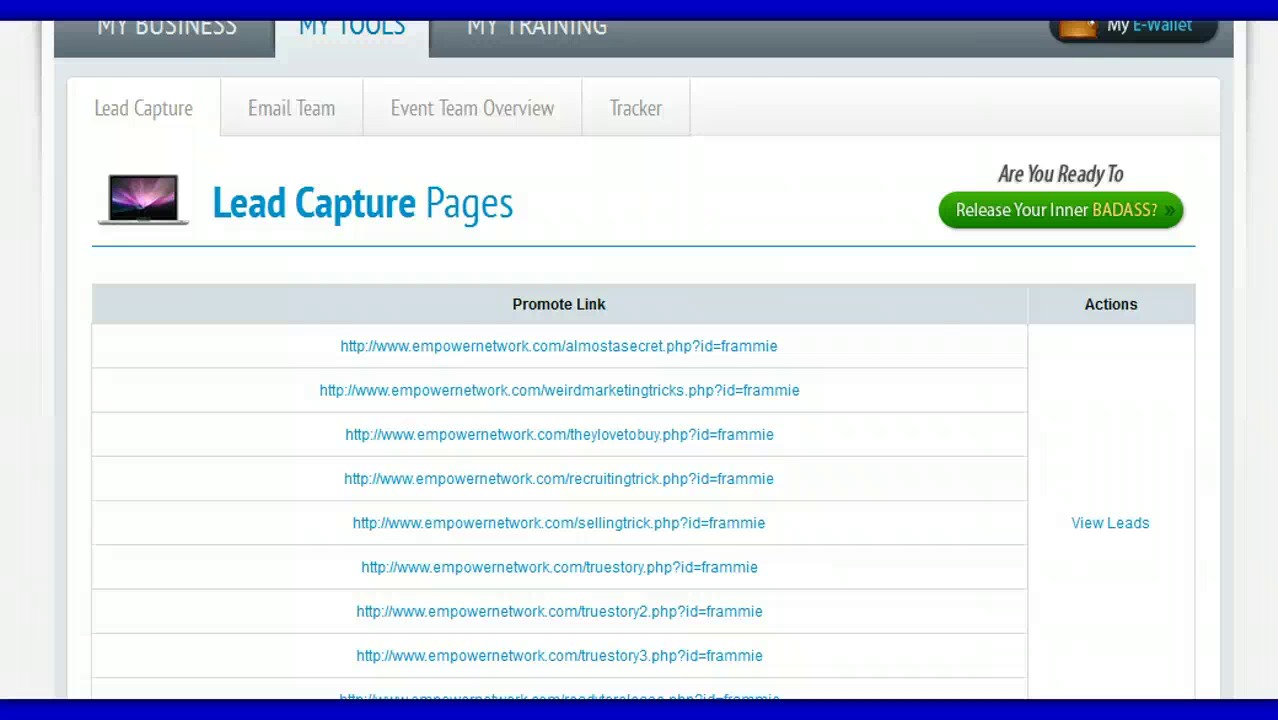
pyautogui.scroll(4, 639, 360)
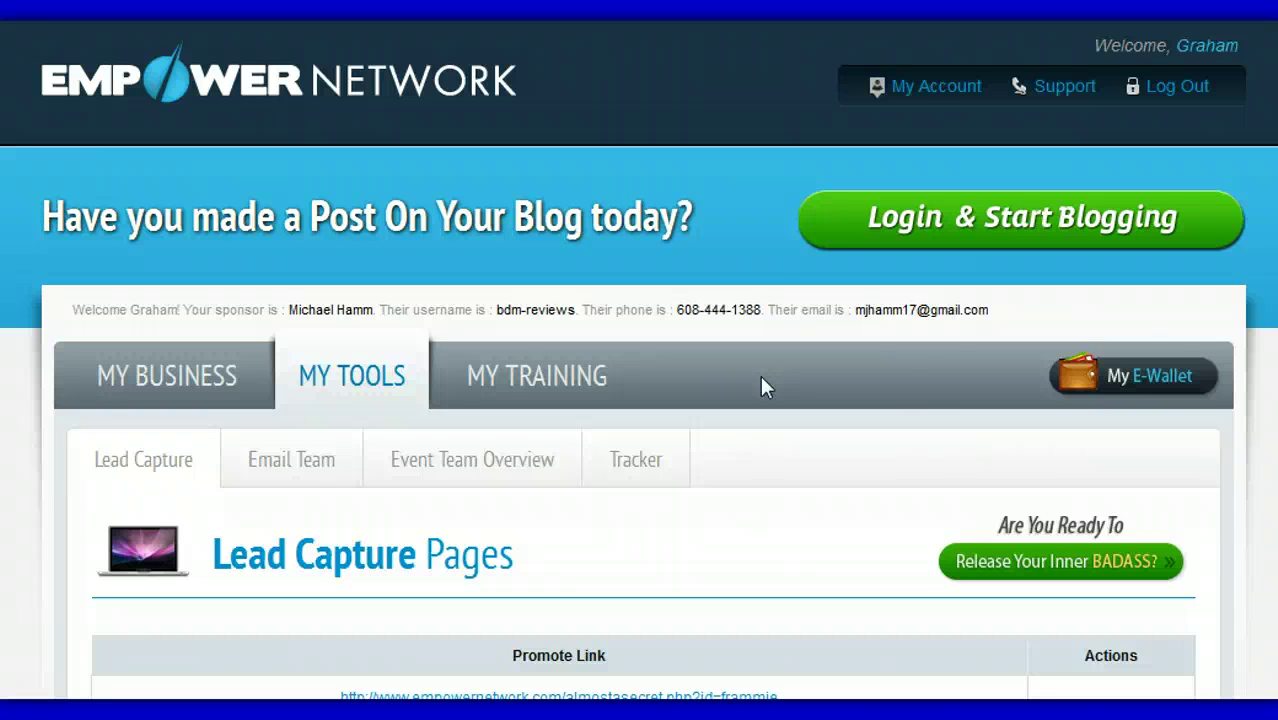
pyautogui.scroll(-4, 907, 476)
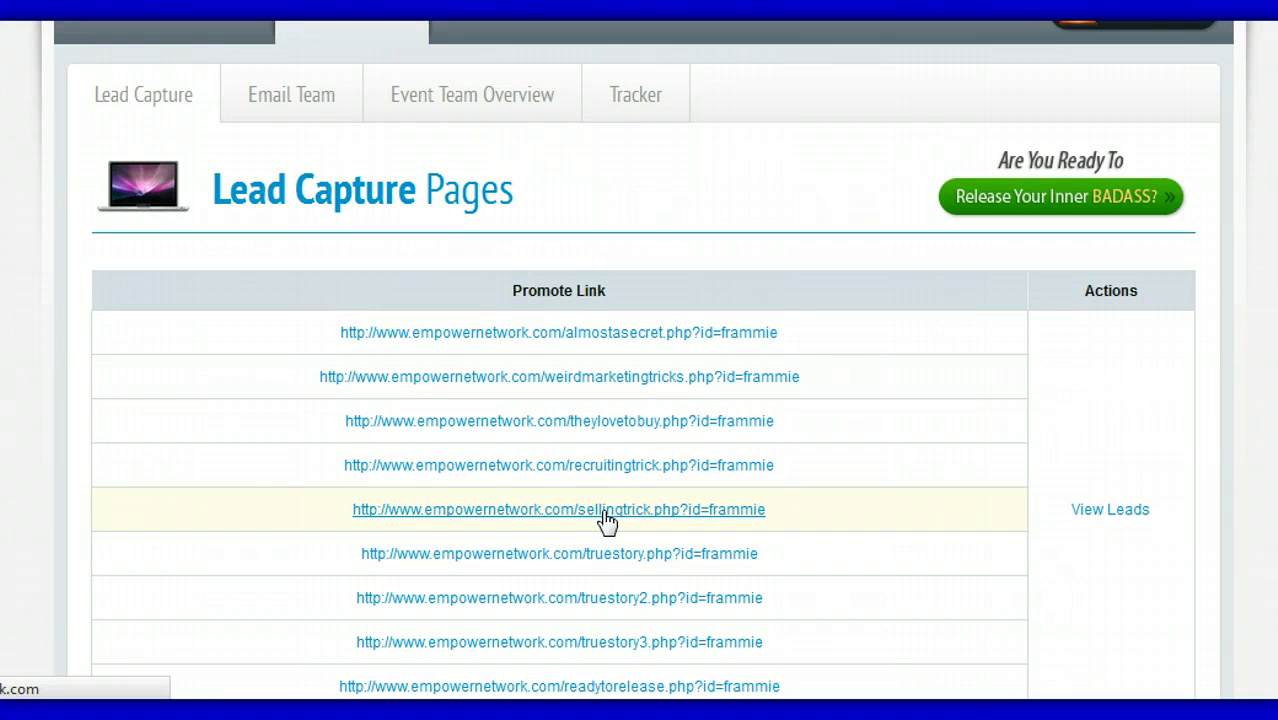
pyautogui.click(607, 521)
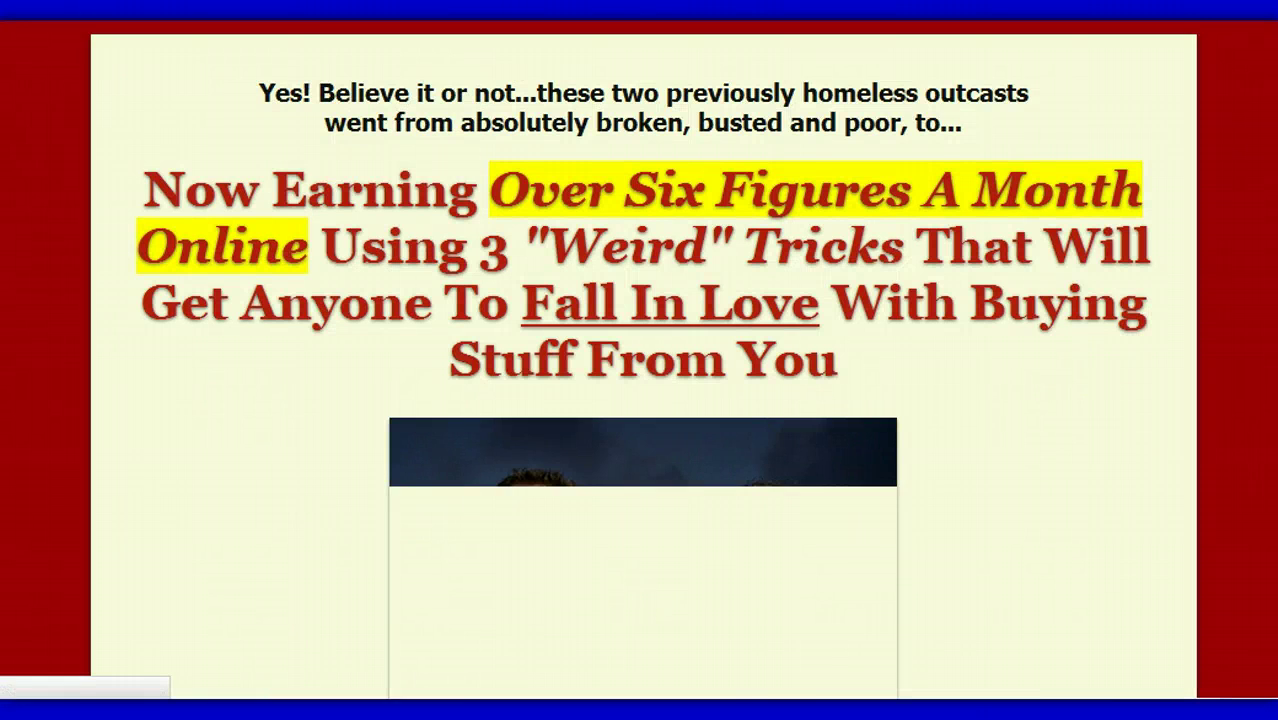
pyautogui.scroll(-4, 643, 360)
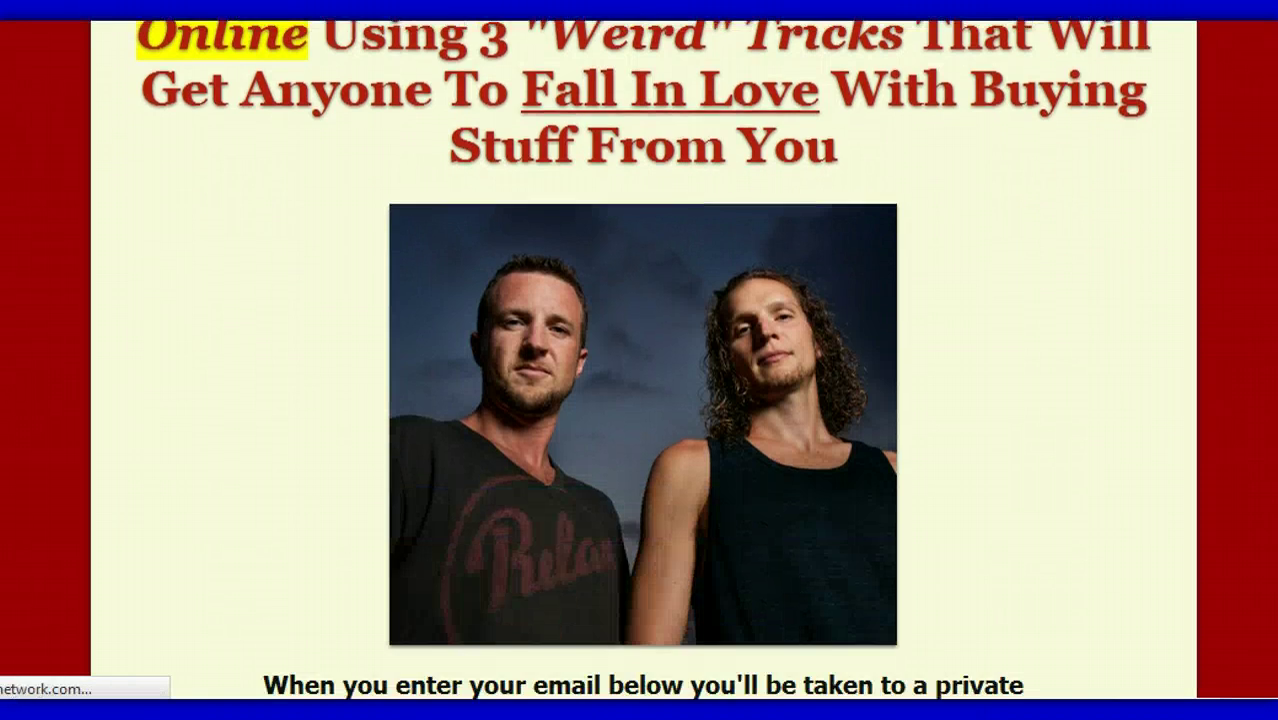
pyautogui.scroll(-3, 643, 360)
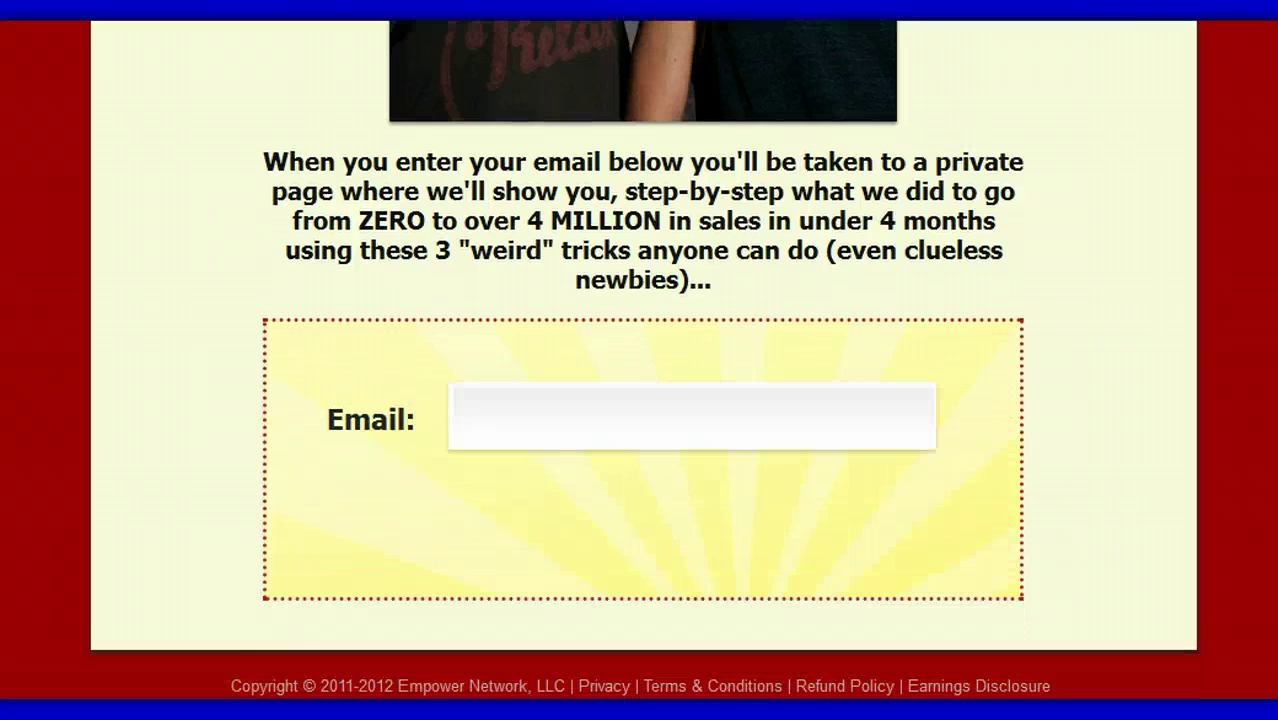